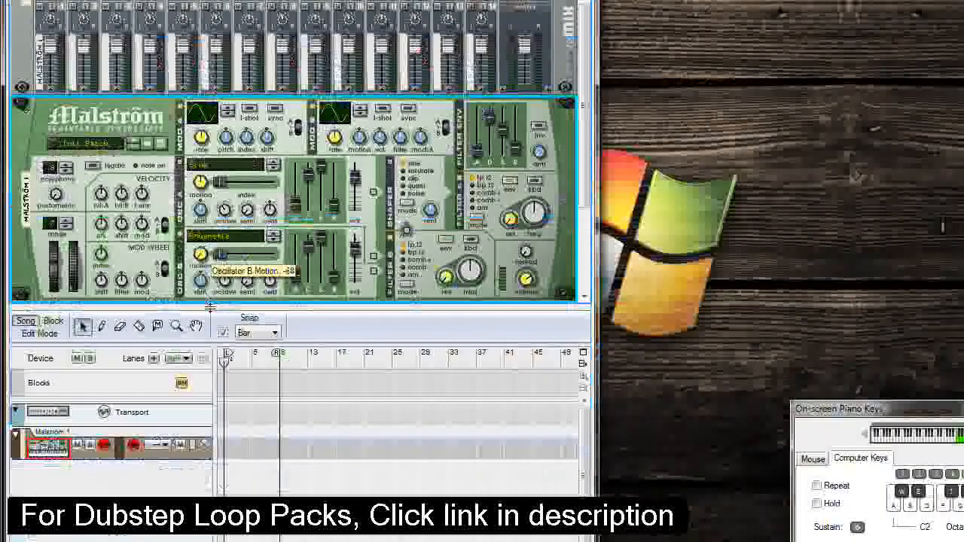
Step: Lower Oscillator B's octave to 2 on the Malström, auditioning the change with test notes
key("f")
key("d")
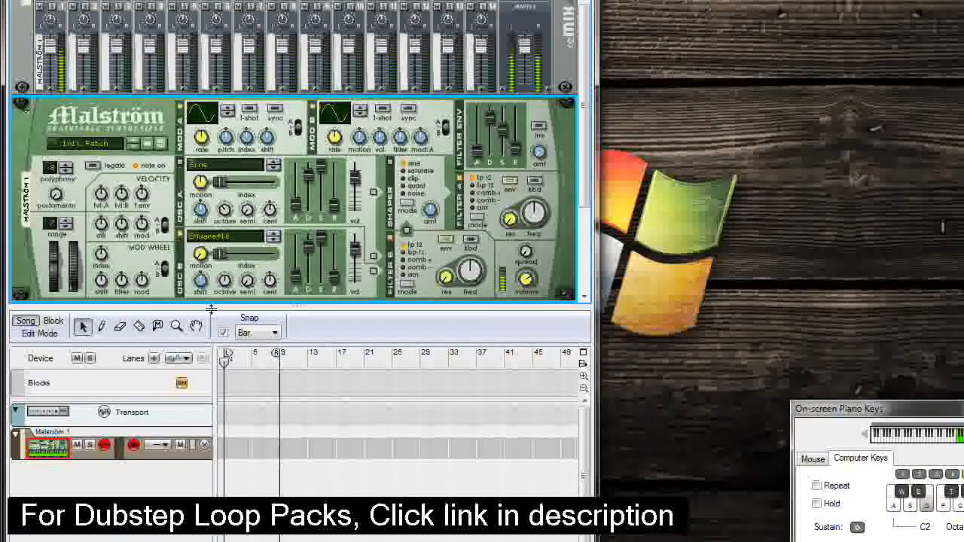
left_click_drag(227, 284, 227, 288)
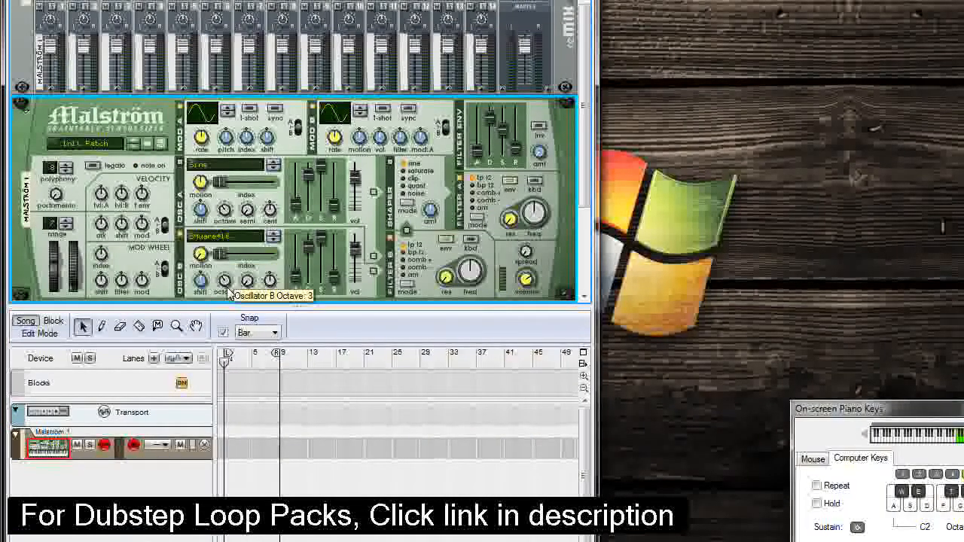
key("g")
key("f")
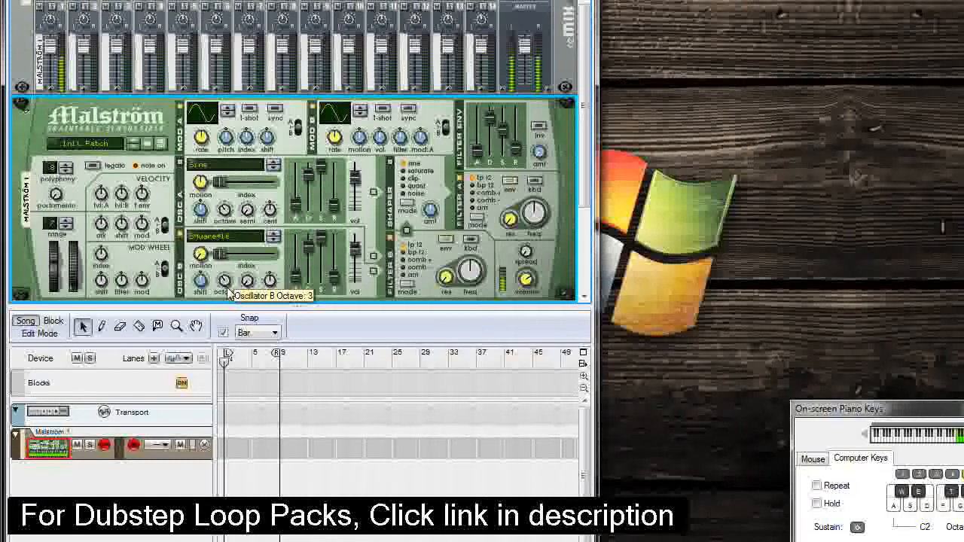
key("d")
left_click_drag(224, 286, 230, 292)
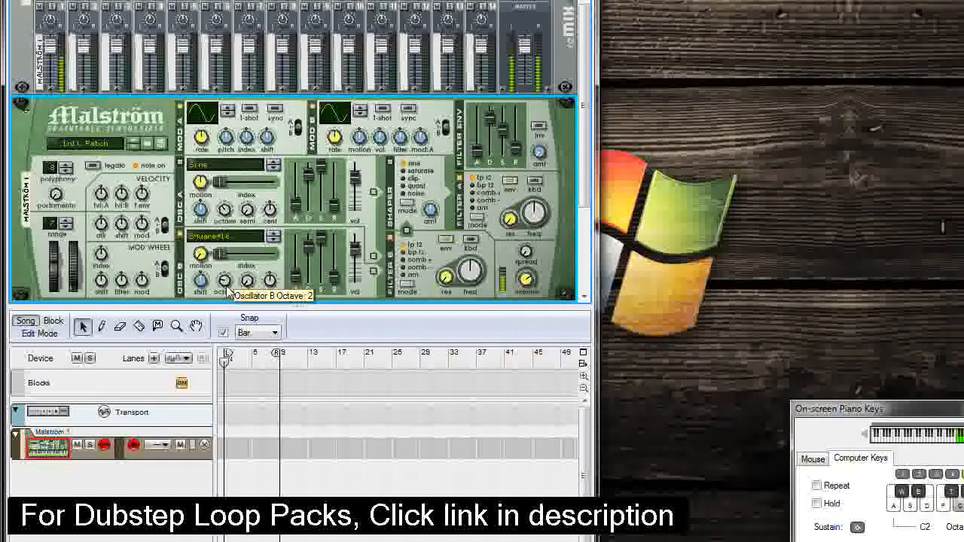
key("d")
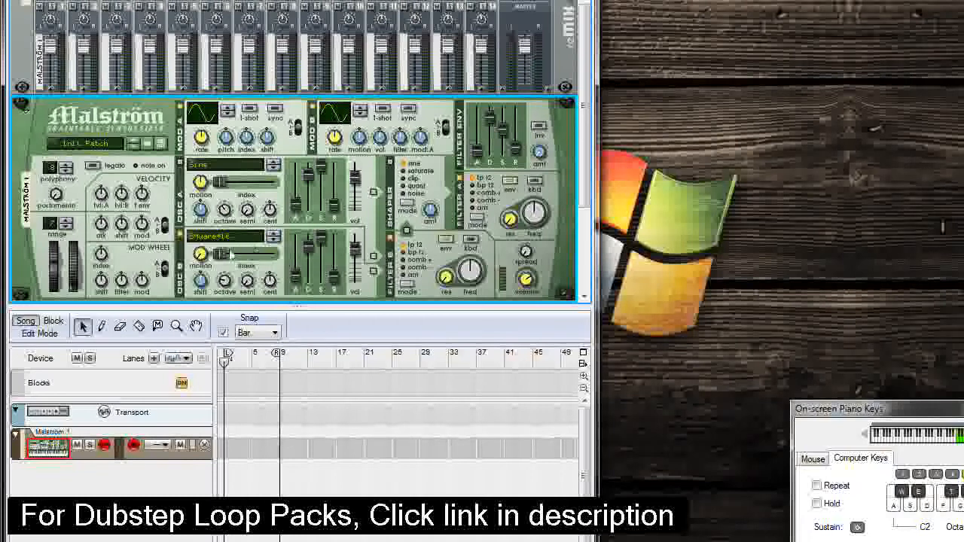
Step: Raise Oscillator B's shift and play a few test notes to hear the tone
left_click_drag(206, 283, 208, 271)
key("g")
key("f")
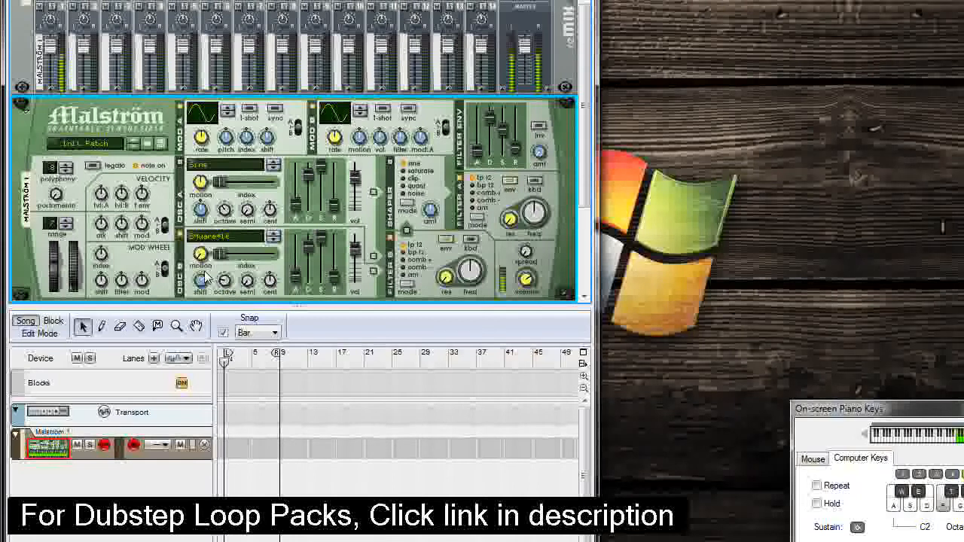
key("d")
key("d")
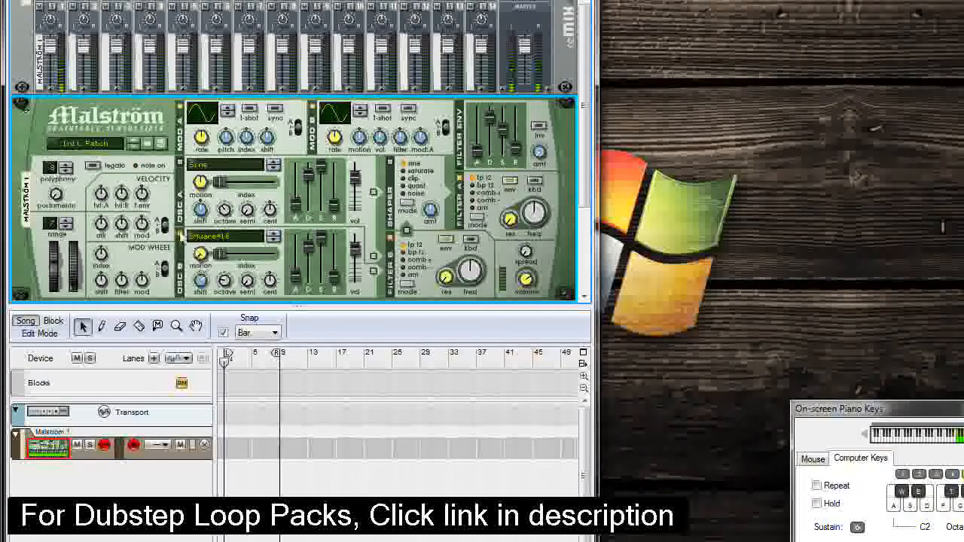
Step: Enable legato and set the portamento to about 28, testing the glide between notes
left_click(92, 166)
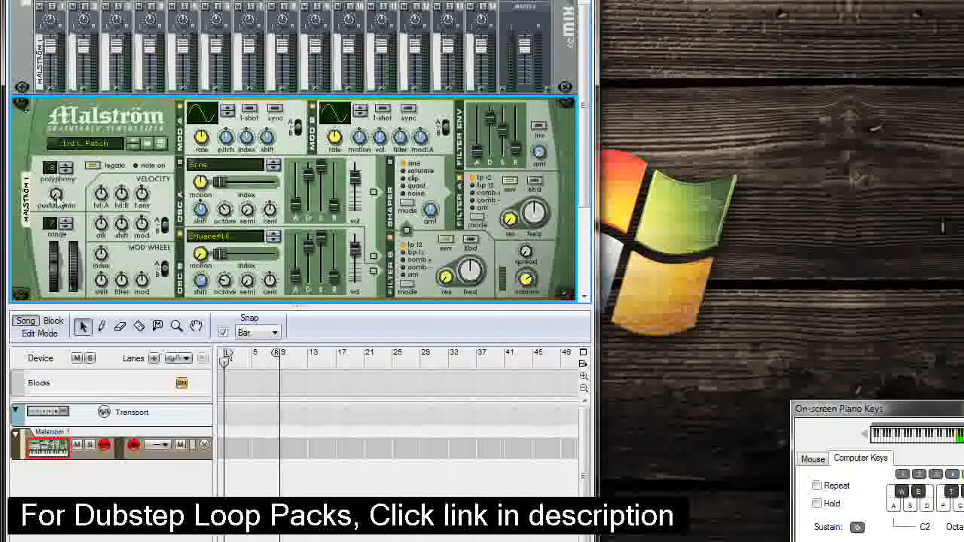
left_click_drag(57, 195, 63, 190)
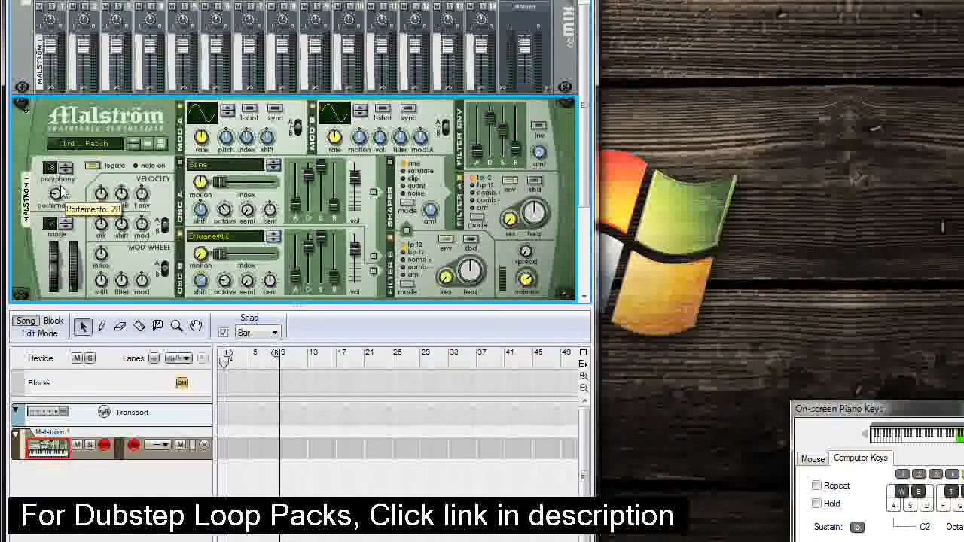
key("f")
key("g")
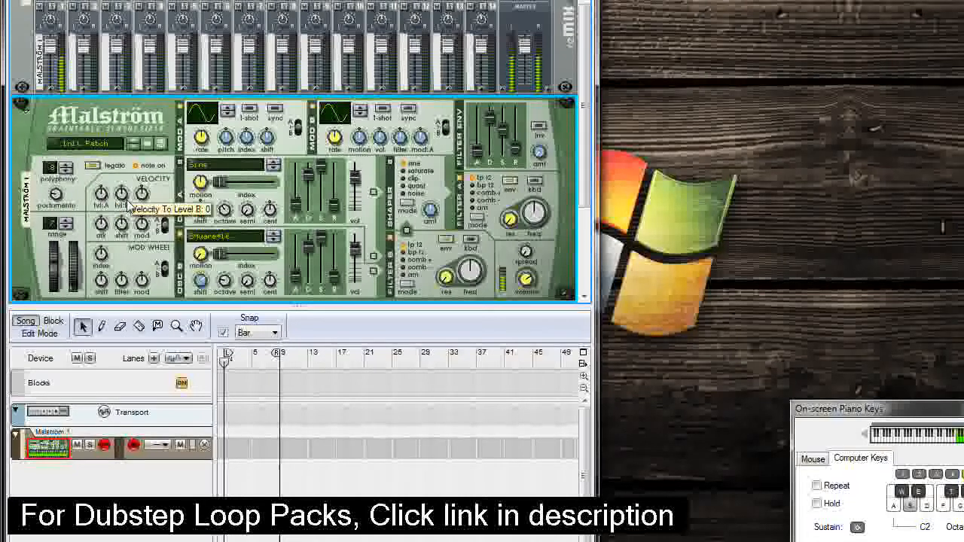
Step: Toggle Oscillator A and play several notes to audition the oscillator mix
left_click(180, 162)
key("d")
key("f")
key("g")
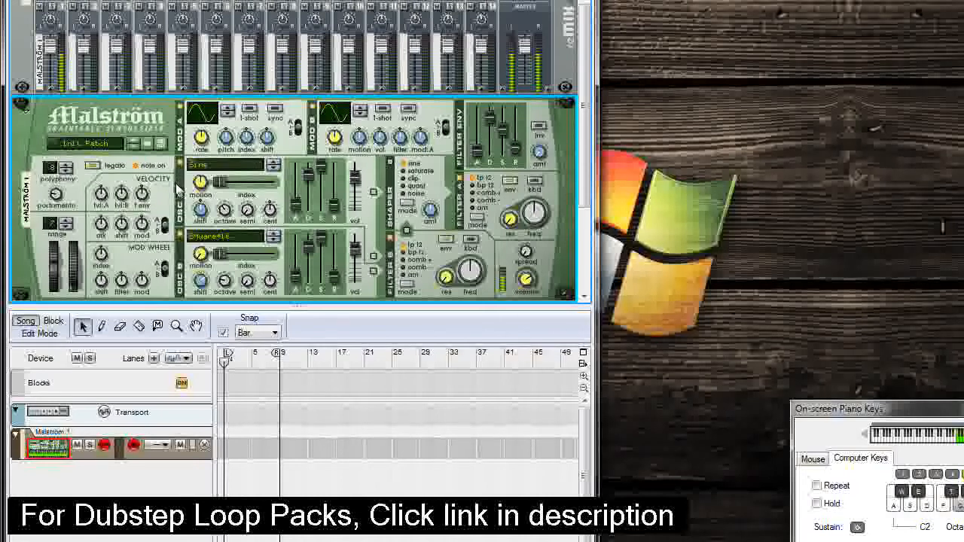
key("d")
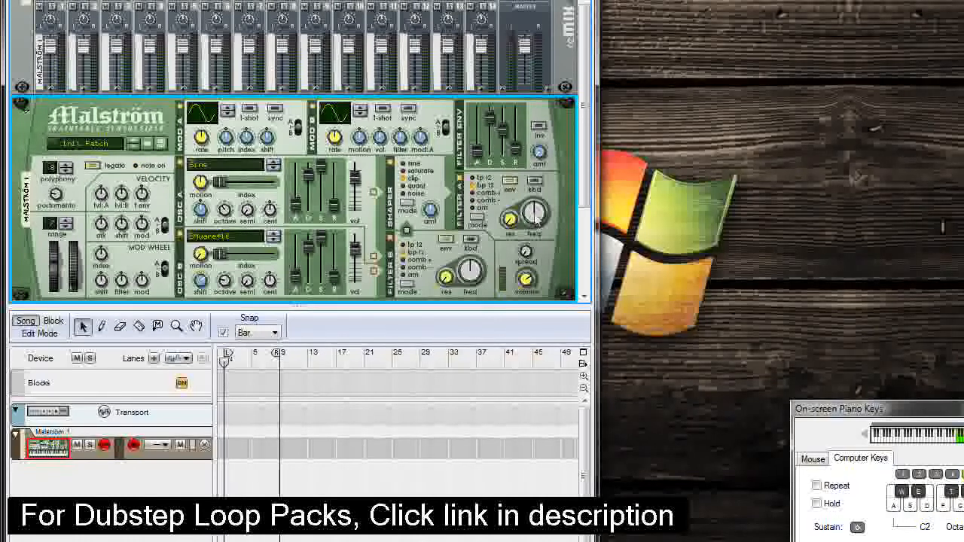
Step: Lower the Filter A frequency to 38, reduce the Filter B frequency similarly, and audition the patch with notes
left_click_drag(537, 210, 537, 221)
left_click_drag(467, 256, 476, 283)
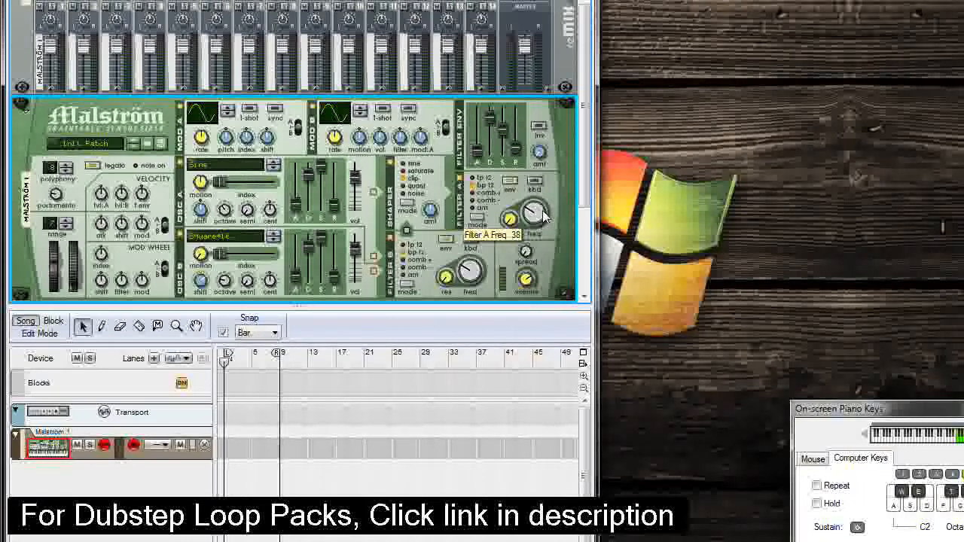
key("g")
key("f")
key("d")
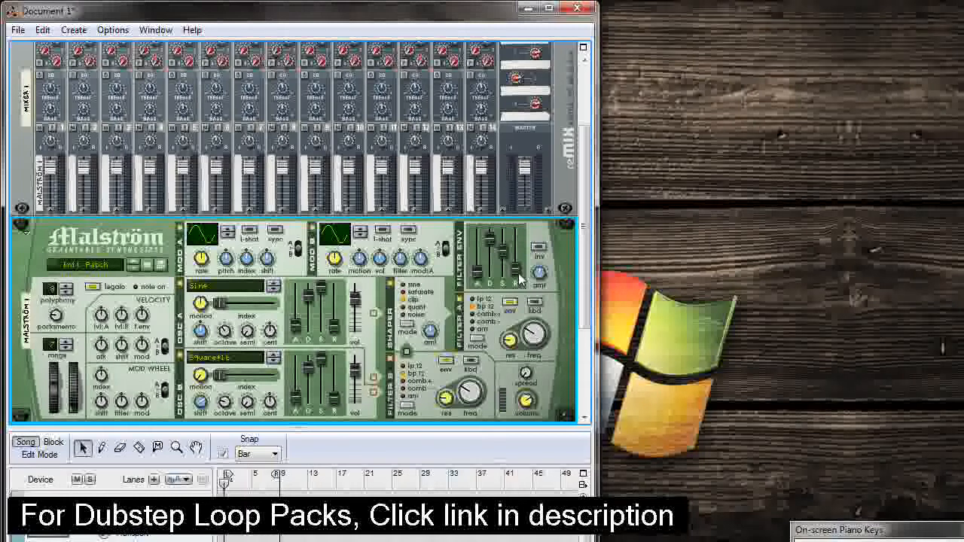
Step: Raise the filter envelope's release and sustain to maximum and its attack to about 38
left_click_drag(518, 272, 517, 232)
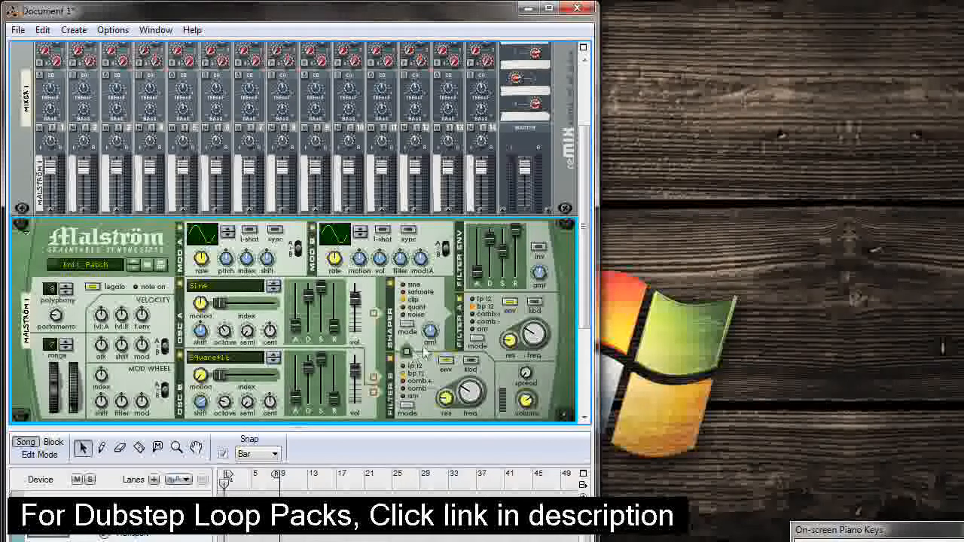
left_click_drag(504, 255, 513, 200)
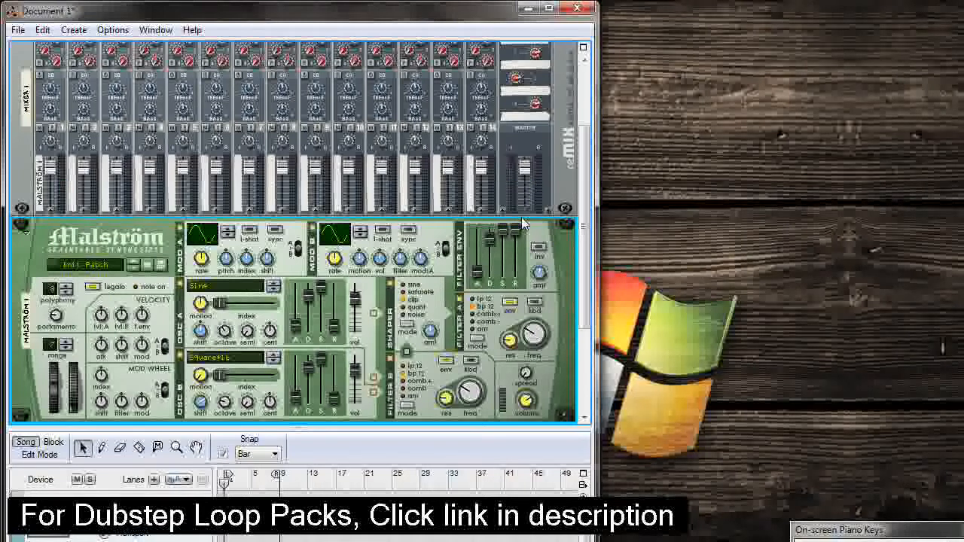
left_click_drag(482, 281, 491, 264)
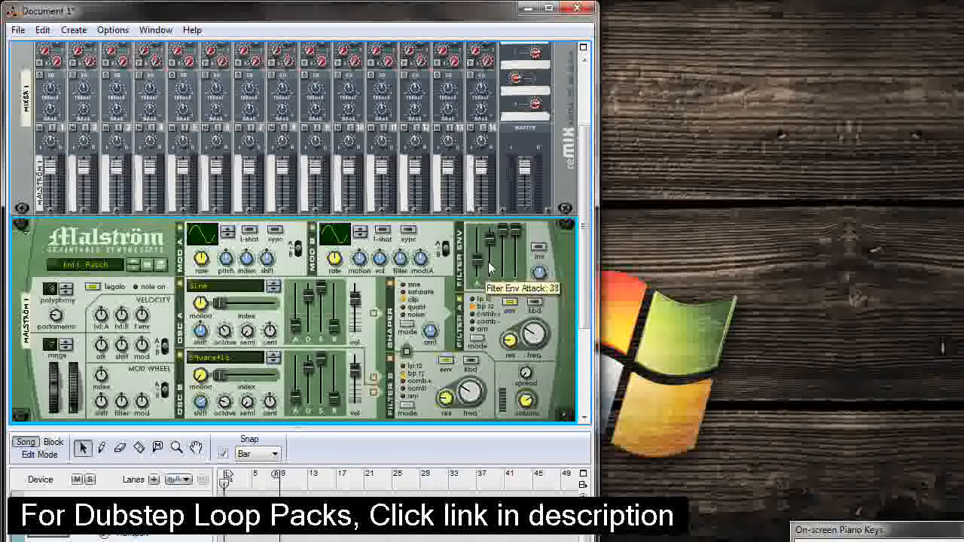
left_click_drag(491, 269, 482, 264)
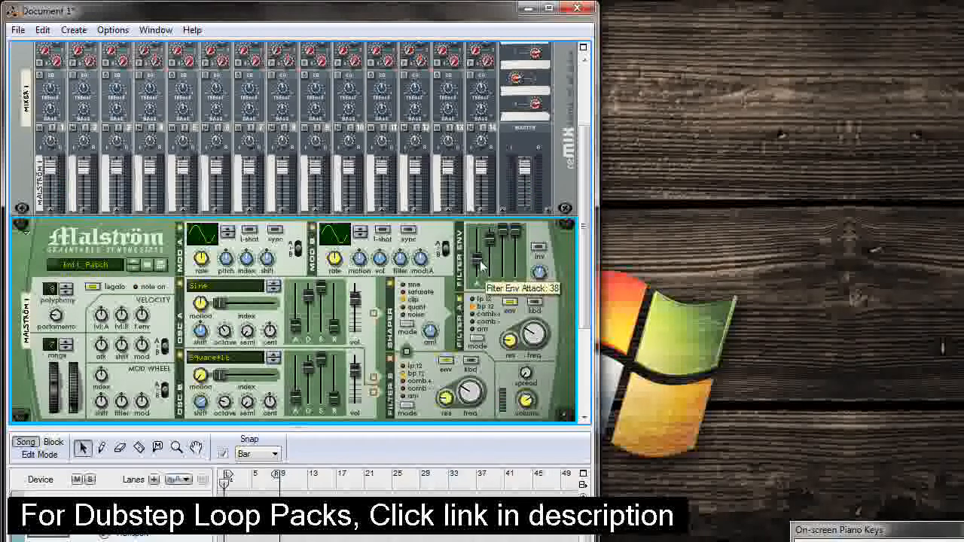
left_click_drag(482, 262, 482, 257)
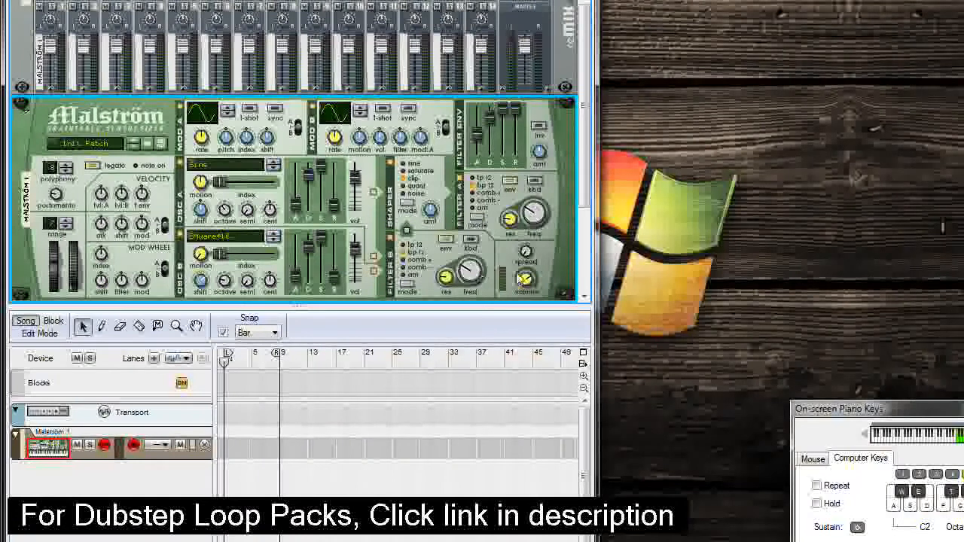
Step: Fine-tune the Filter A and Filter B frequencies while auditioning the filter envelope with repeated notes
mouse_move(540, 158)
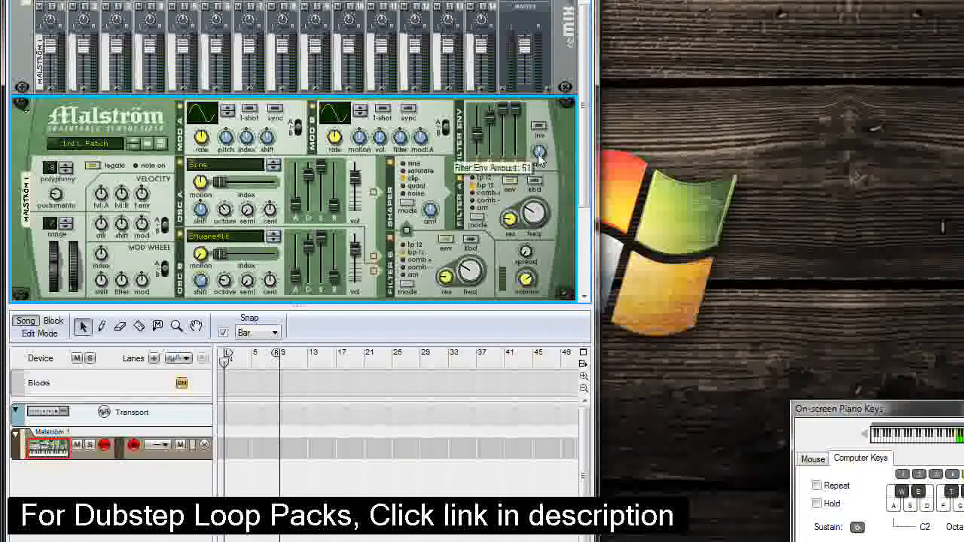
key("d")
key("d")
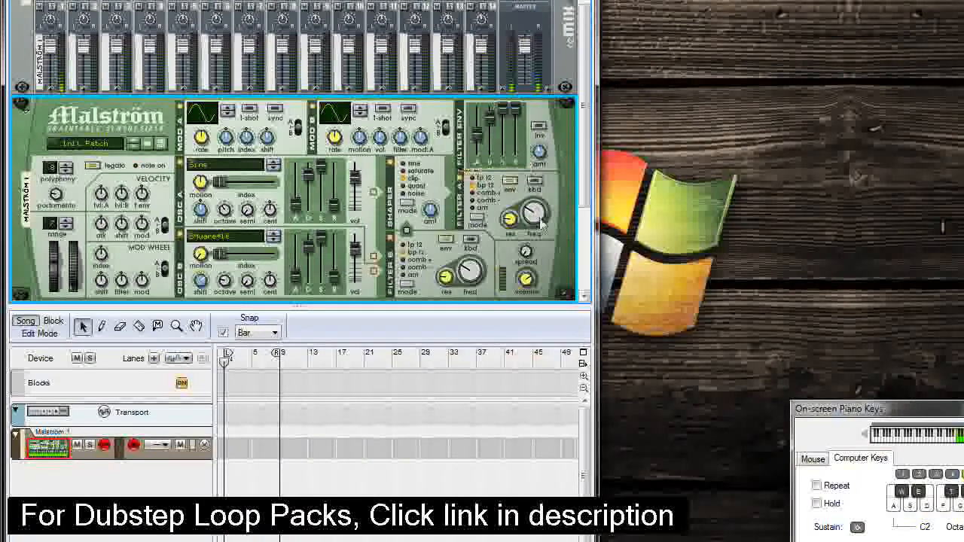
mouse_move(543, 218)
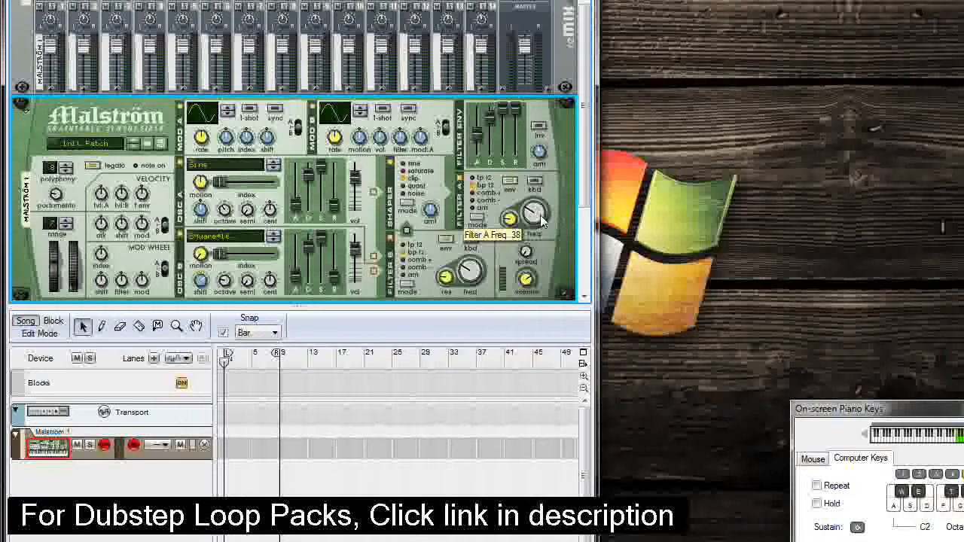
left_click_drag(543, 221, 517, 228)
key("d")
key("d")
key("d")
mouse_move(515, 226)
left_click_drag(473, 270, 464, 294)
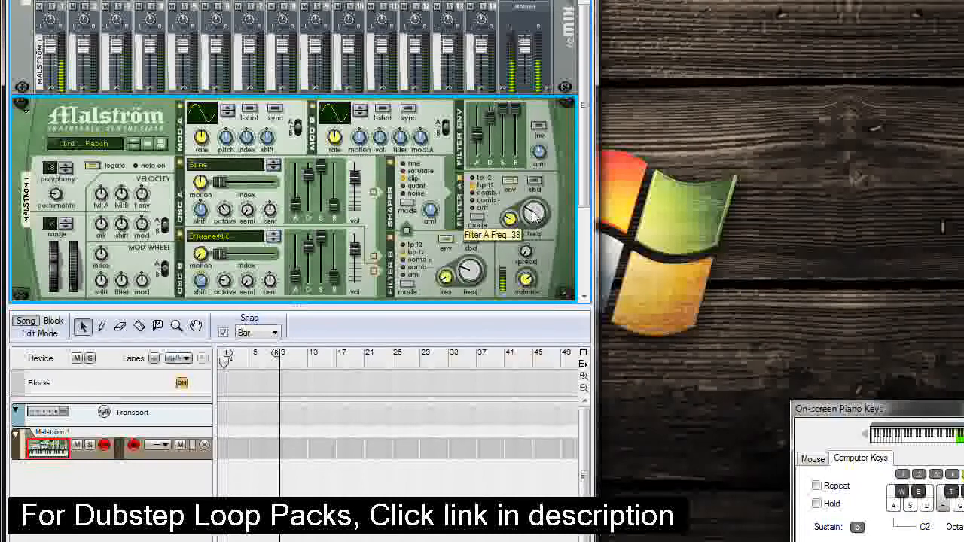
left_click_drag(533, 215, 533, 226)
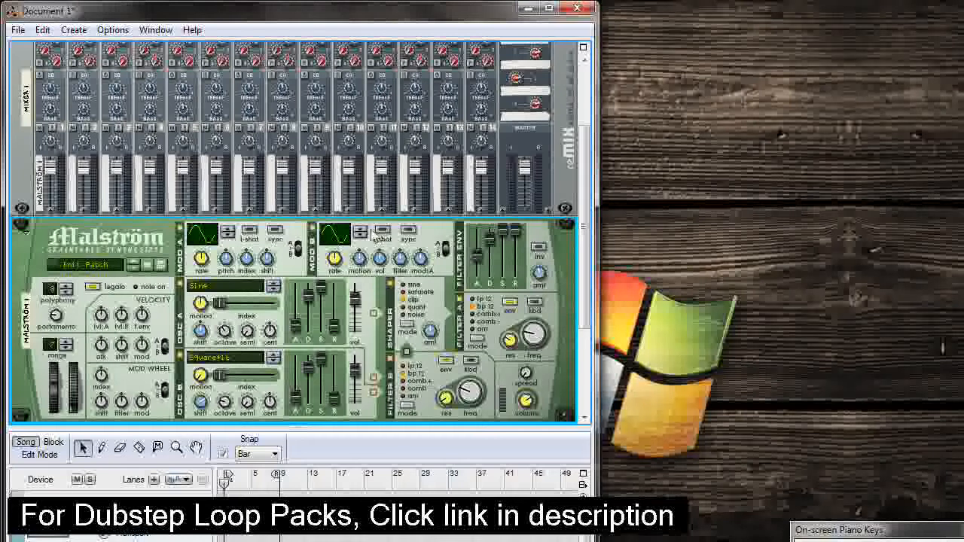
Step: Give Modulator B a descending ramp waveform and adjust its filter amount and tempo-synced rate
left_click(362, 234)
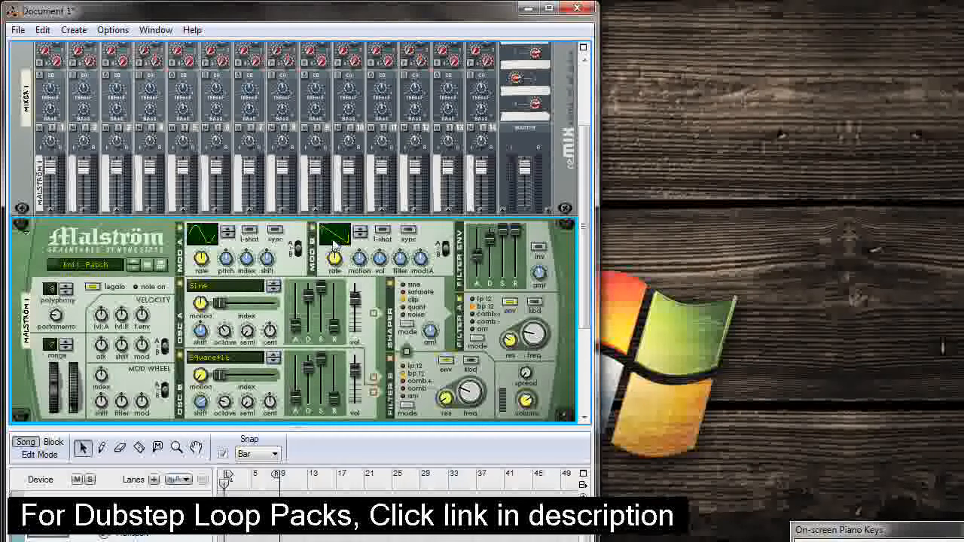
left_click_drag(402, 261, 400, 277)
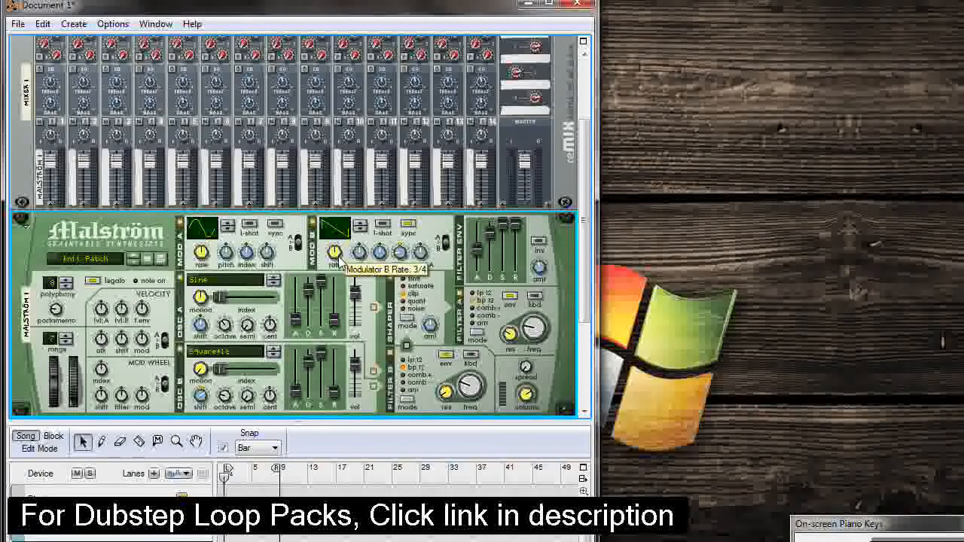
left_click_drag(340, 247, 340, 242)
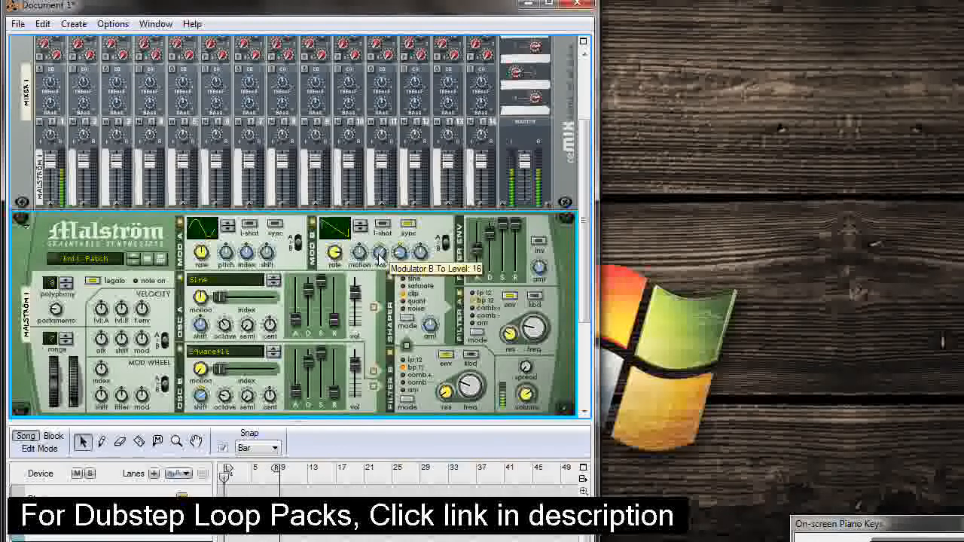
Step: Create a Scream 4 Distortion unit connected to the Malström synthesizer
right_click(87, 225)
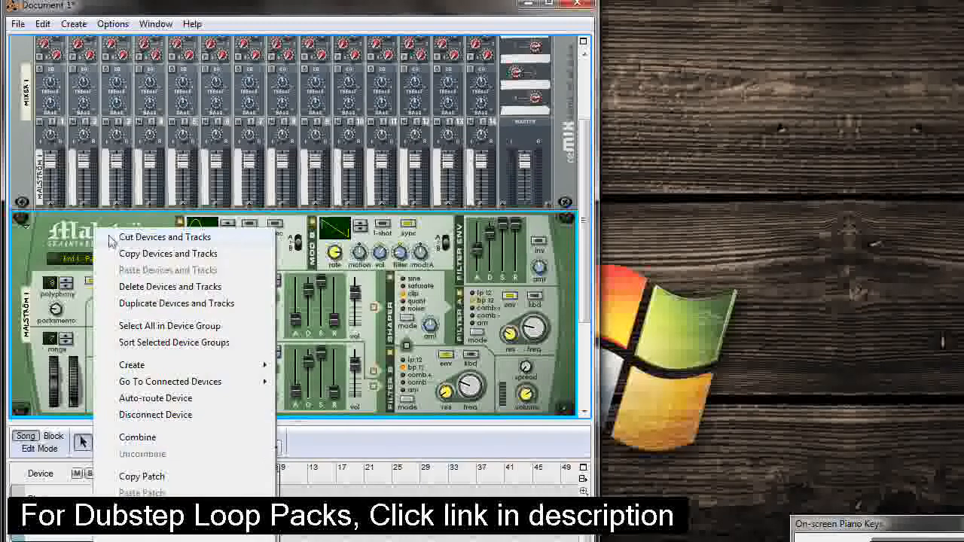
mouse_move(274, 369)
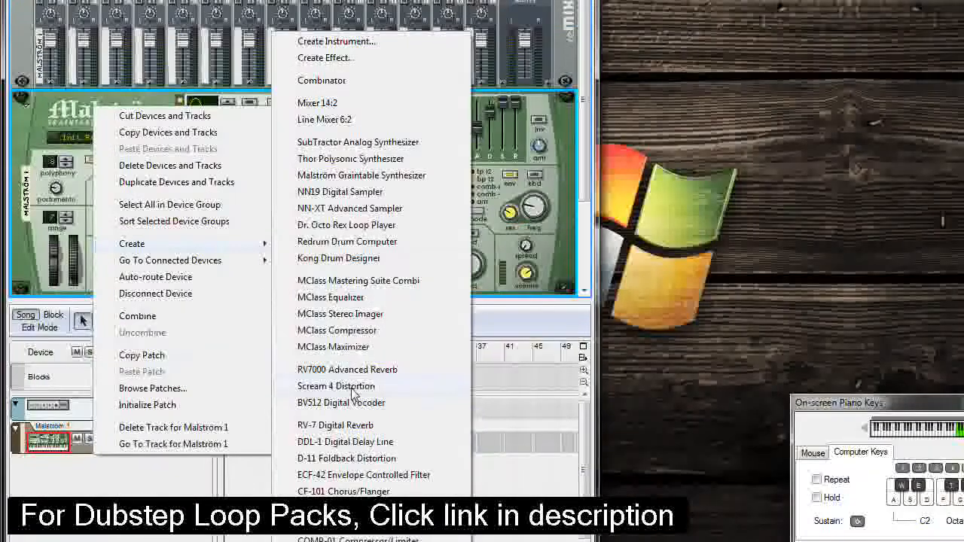
left_click(351, 509)
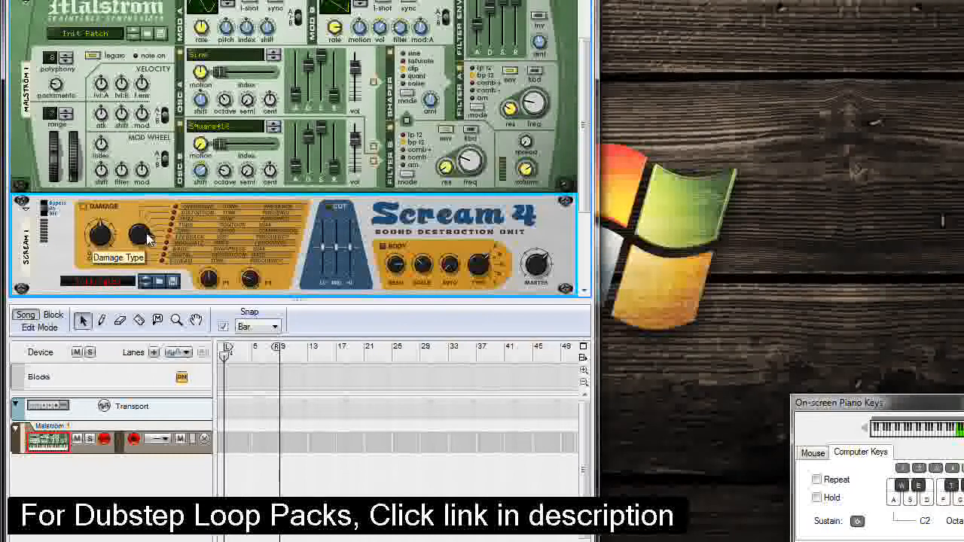
Step: Lower Scream 4's body resonance and raise its body scale, playing test notes to judge the sound
key("g")
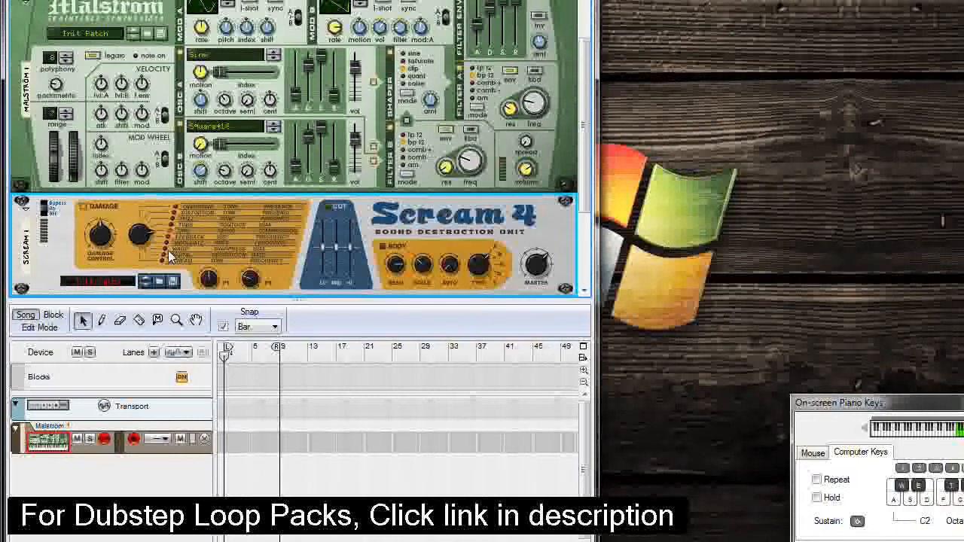
key("g")
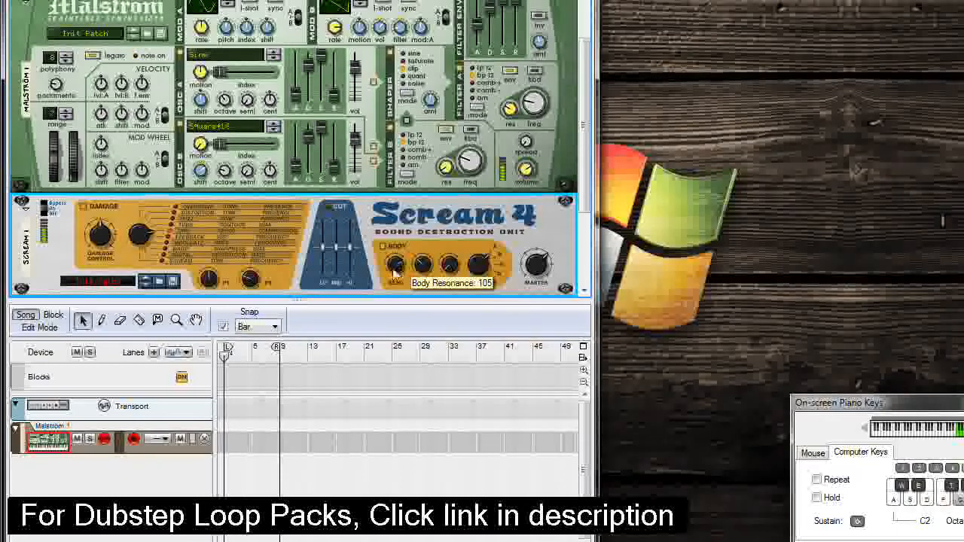
left_click_drag(392, 278, 392, 291)
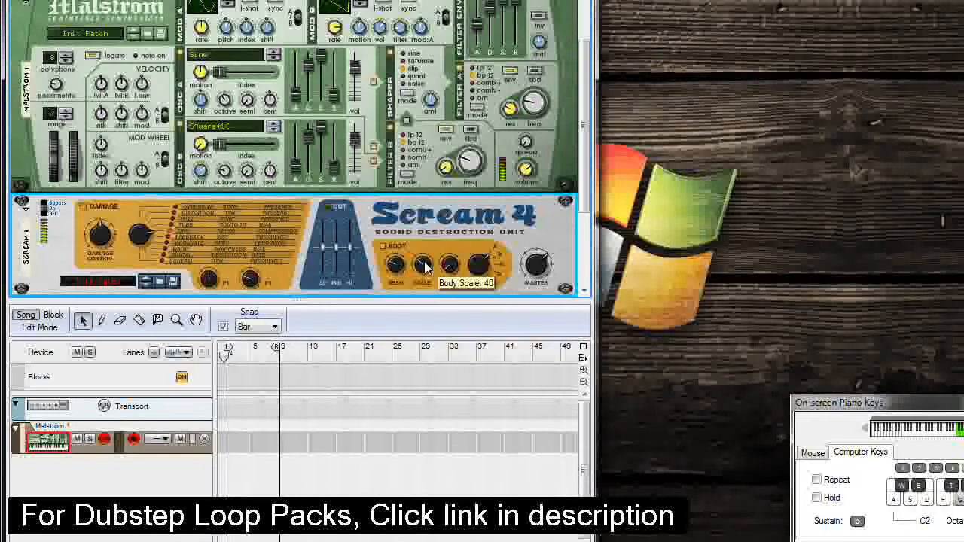
left_click_drag(421, 262, 435, 246)
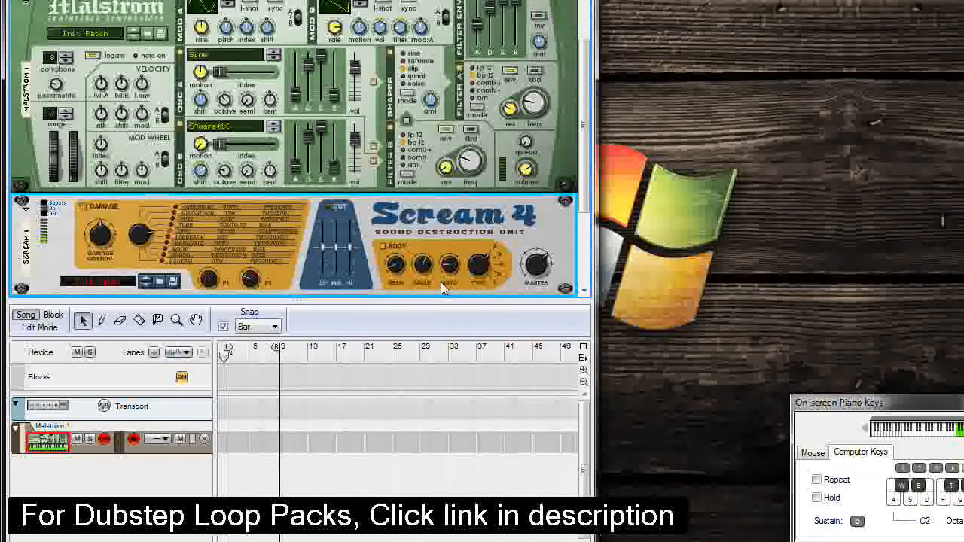
key("f")
key("g")
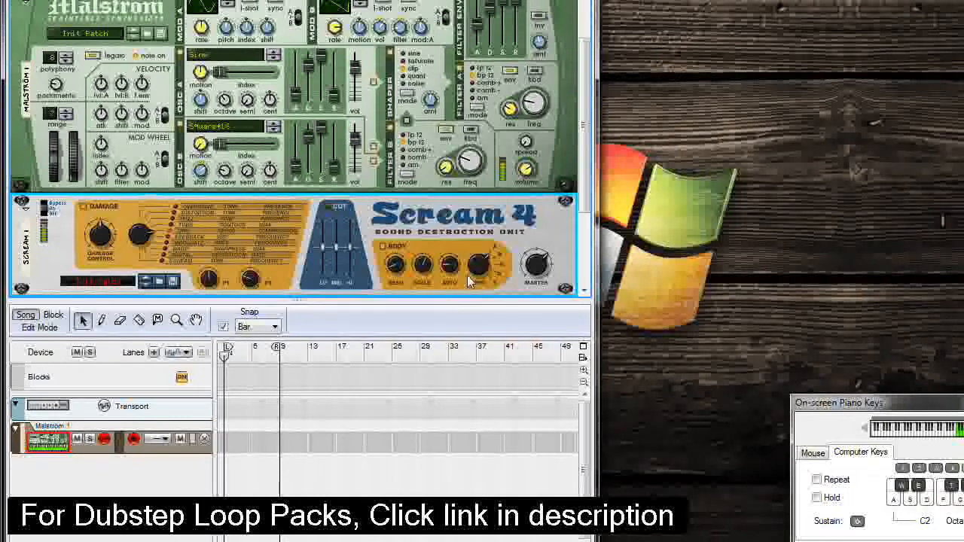
Step: Play test notes through the distorted Malström patch and fine-tune Modulator B's rate
key("g")
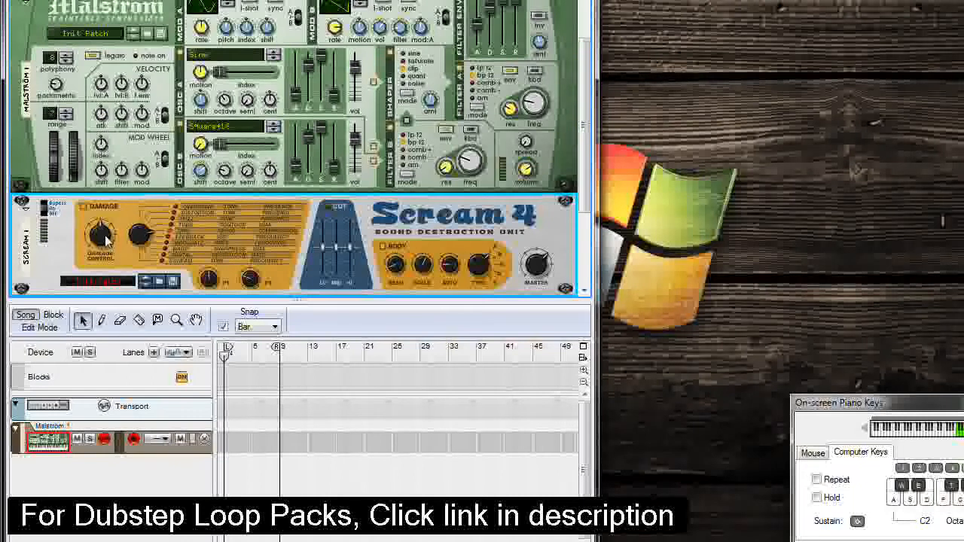
key("f")
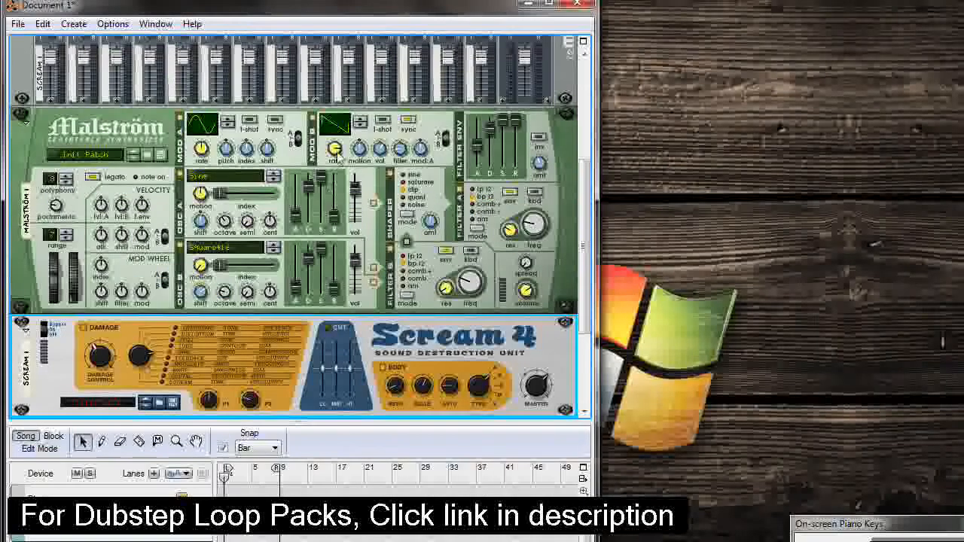
left_click(337, 153)
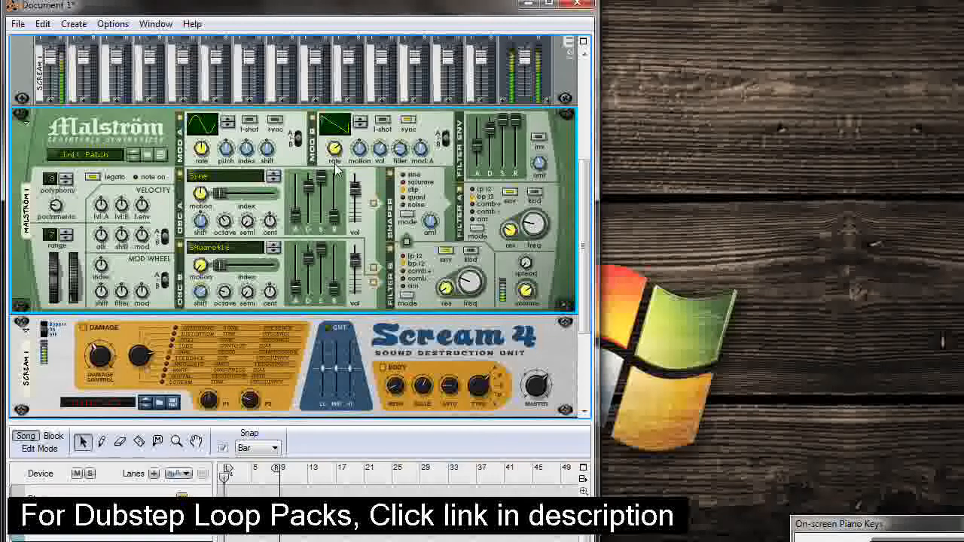
Step: Fold the Scream 4 and Malström devices in the rack
scroll(339, 215, "down", 3)
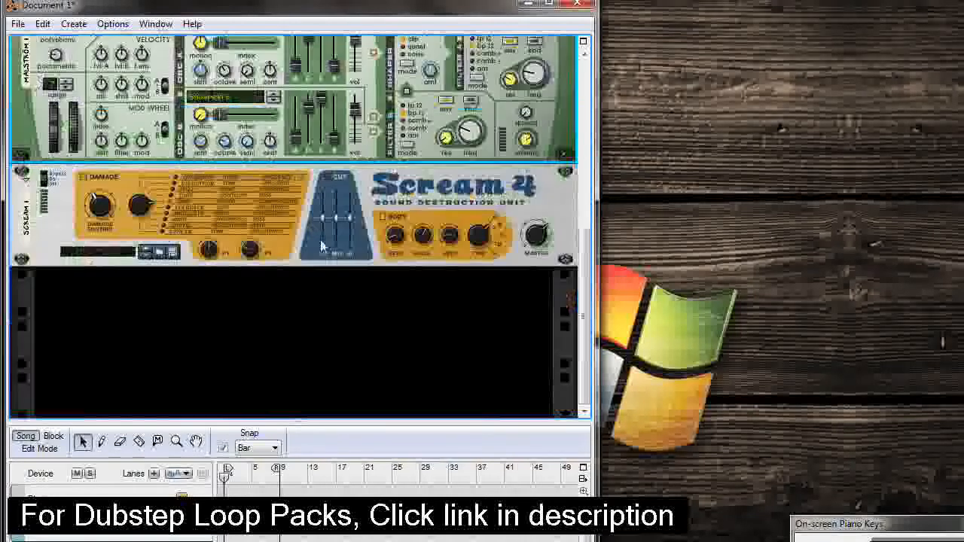
left_click(23, 178)
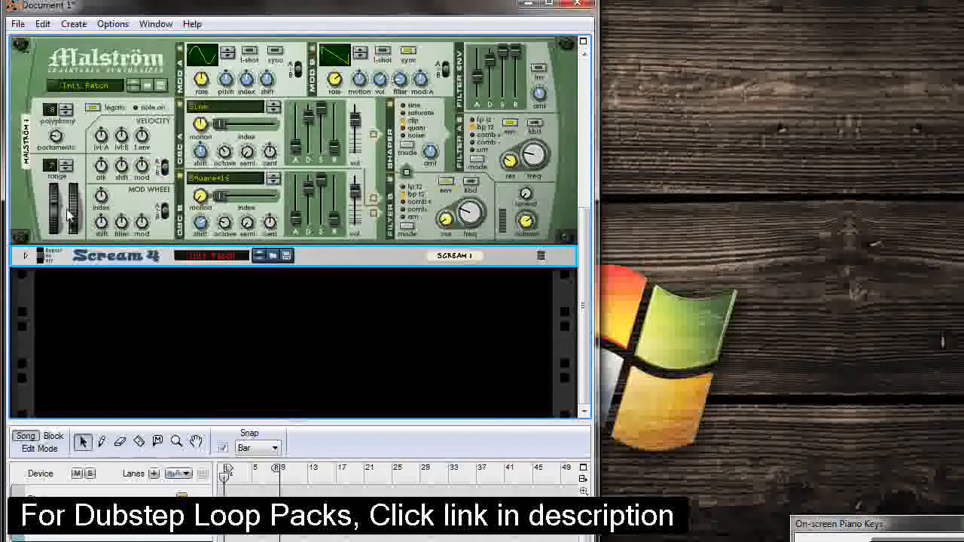
left_click(24, 229)
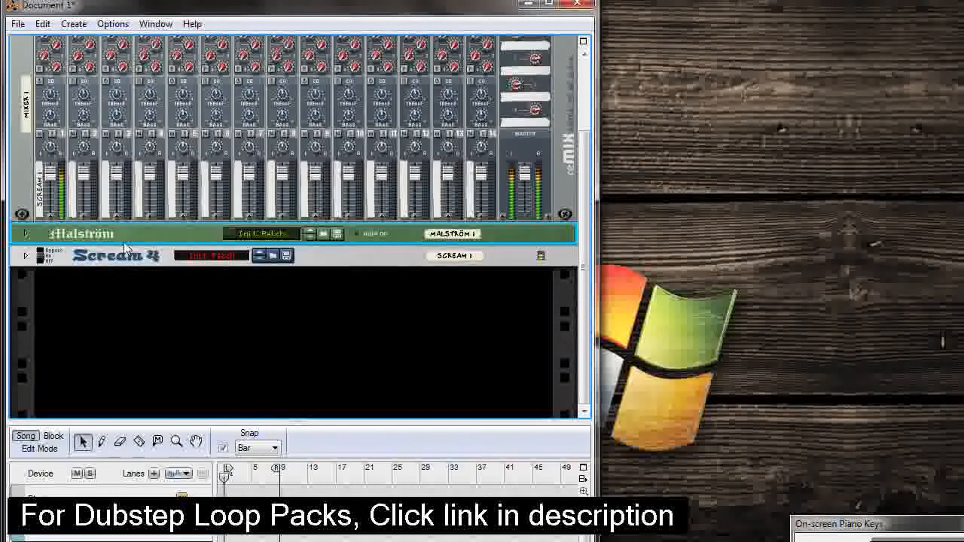
Step: Create a Redrum Drum Computer in the empty rack space below the Scream 4 unit
right_click(184, 348)
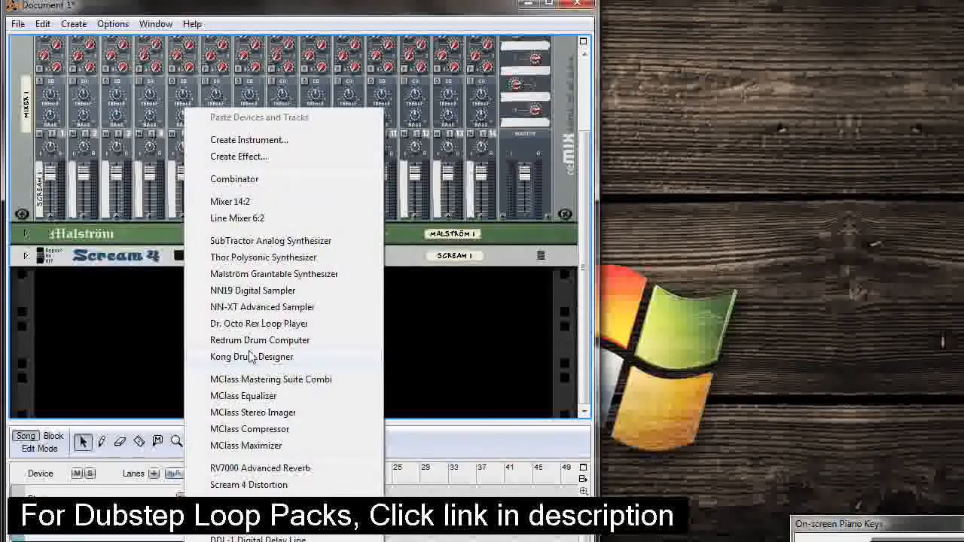
left_click(253, 341)
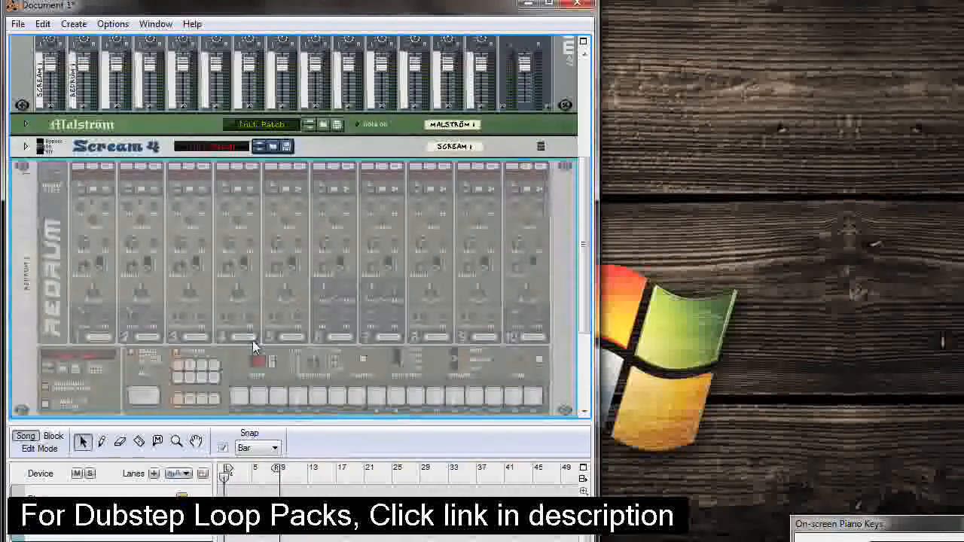
right_click(23, 232)
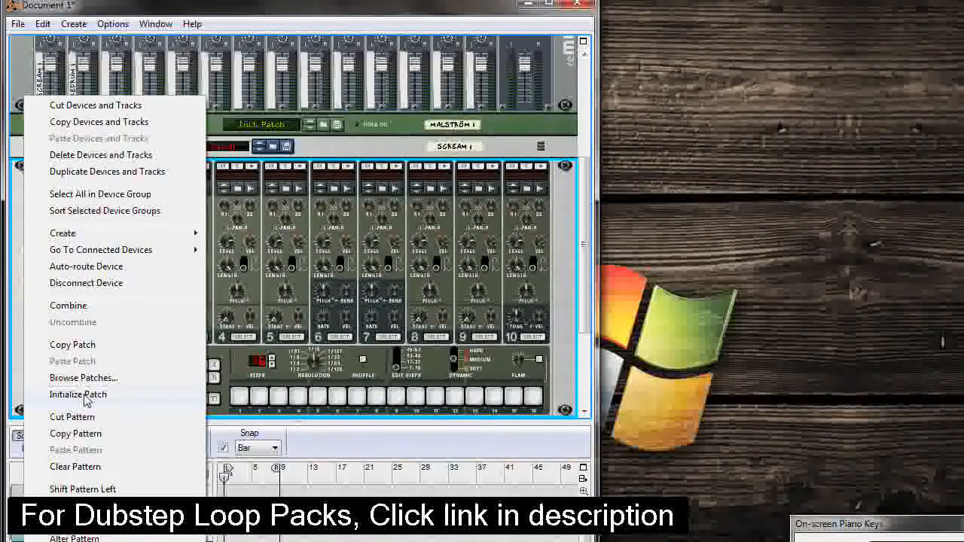
left_click(16, 359)
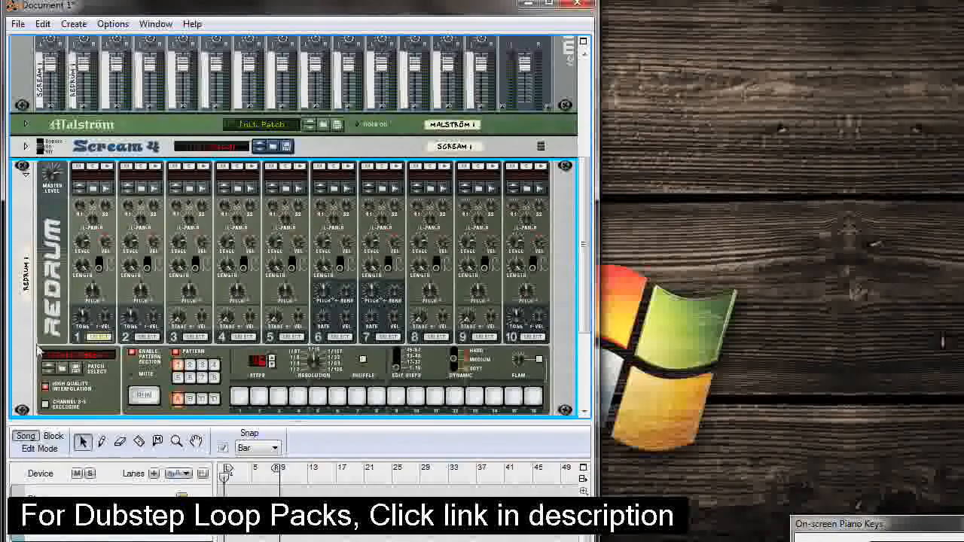
Step: Load DBD_SUPERKICK8 from the Nu Tone Samples folder into Redrum channel 1 and program kick hits on steps 1 and 7
left_click(95, 193)
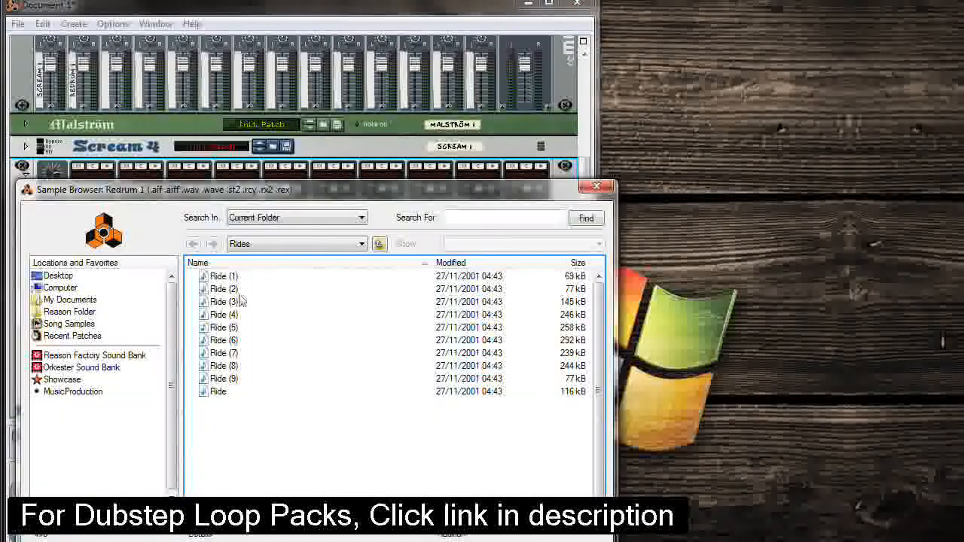
left_click(64, 288)
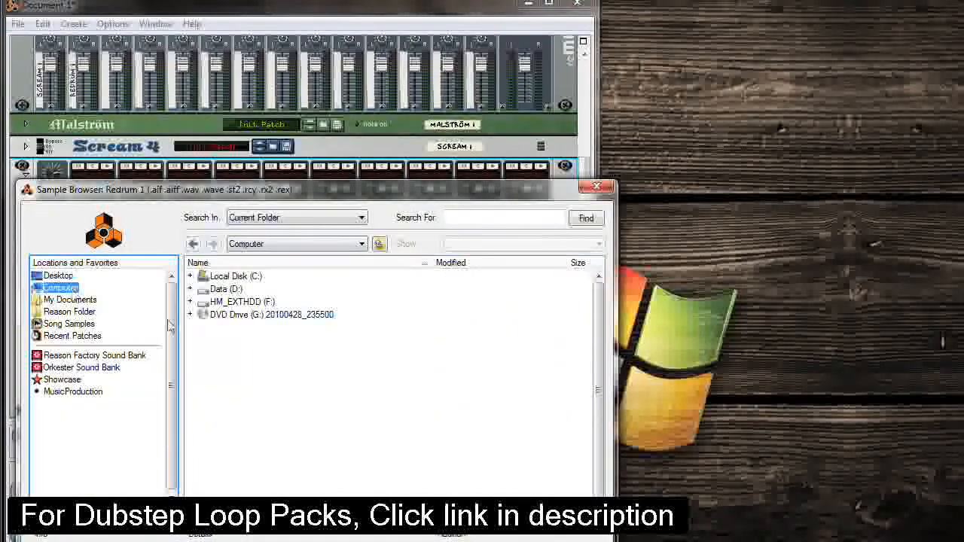
double_click(231, 301)
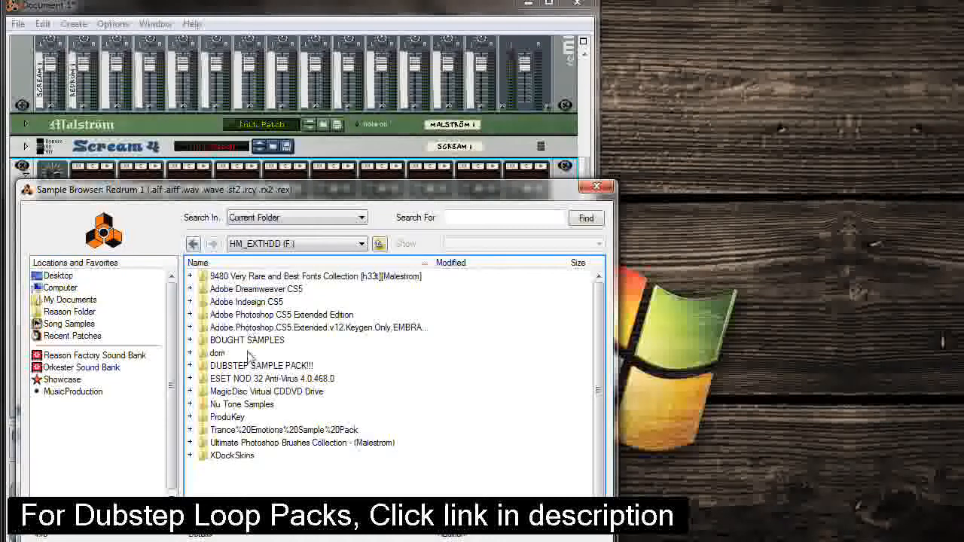
double_click(243, 407)
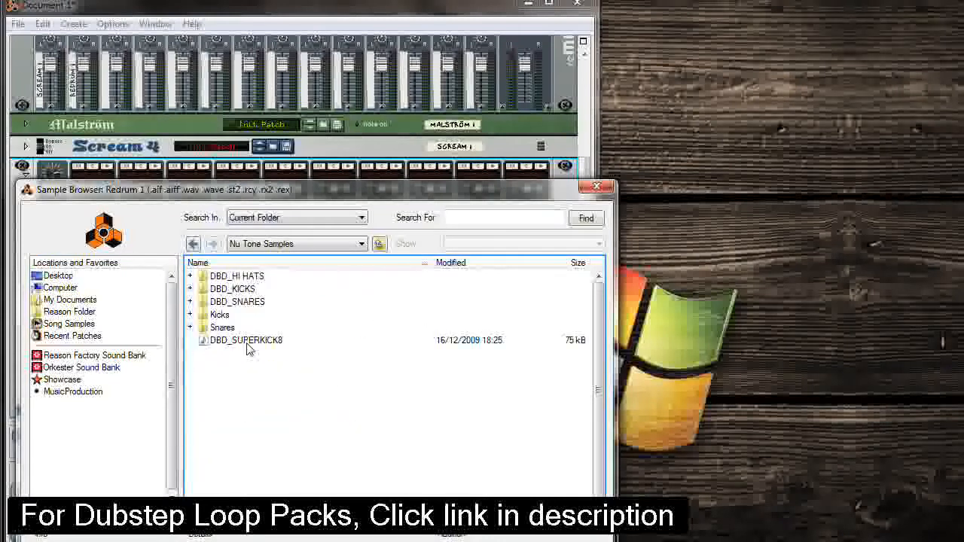
double_click(247, 342)
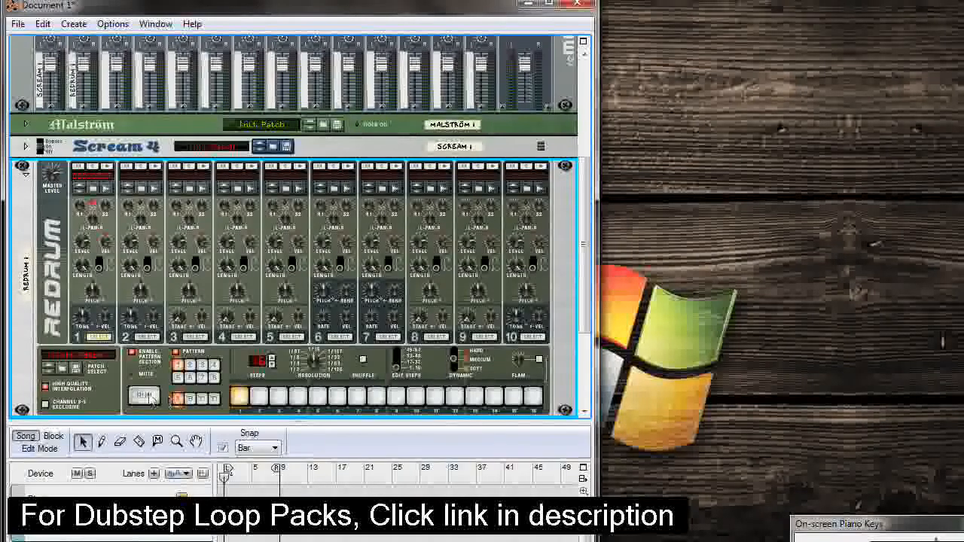
left_click(143, 395)
left_click(355, 398)
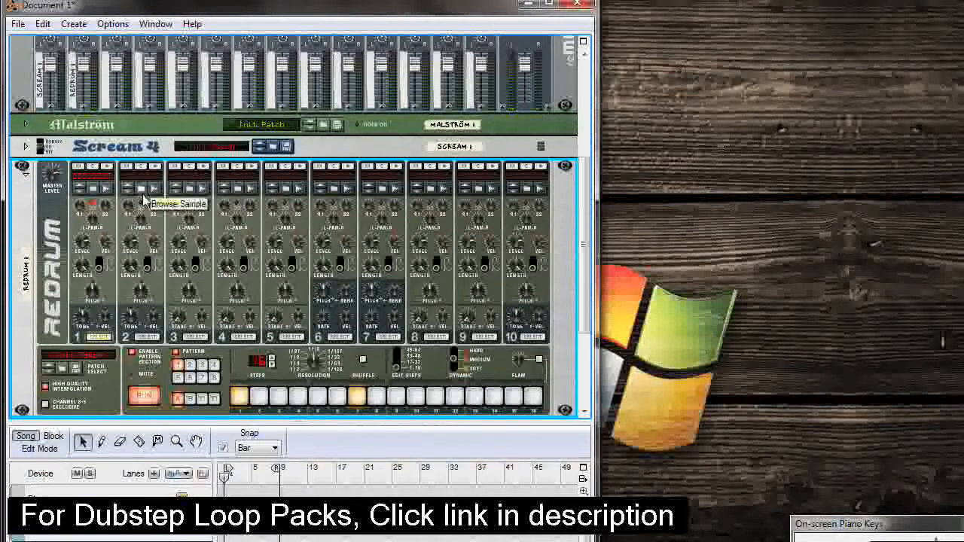
Step: Audition snares in the DBD_SNARES folder and load DBD_SUPERSNARE6 into Redrum channel 2
left_click(153, 67)
double_click(238, 302)
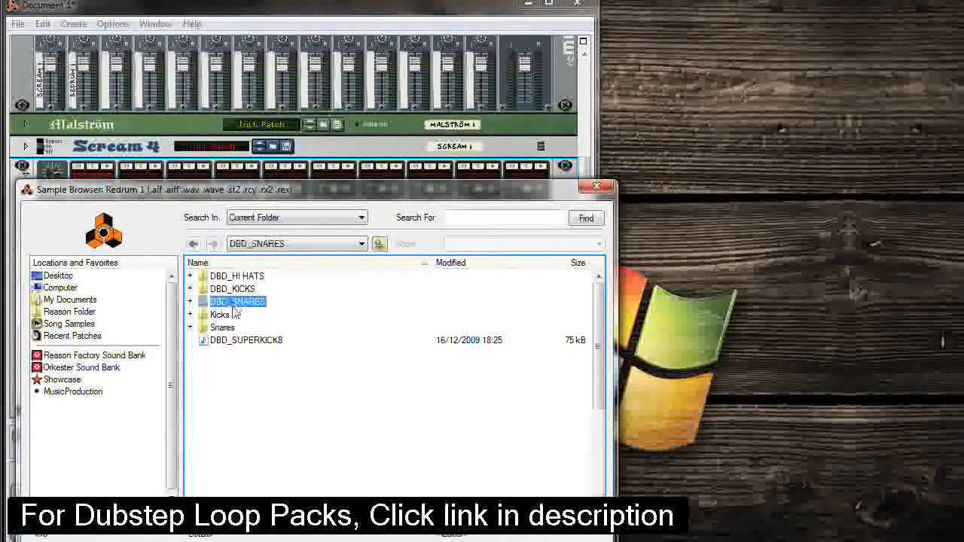
scroll(320, 369, "down", 3)
left_click(251, 423)
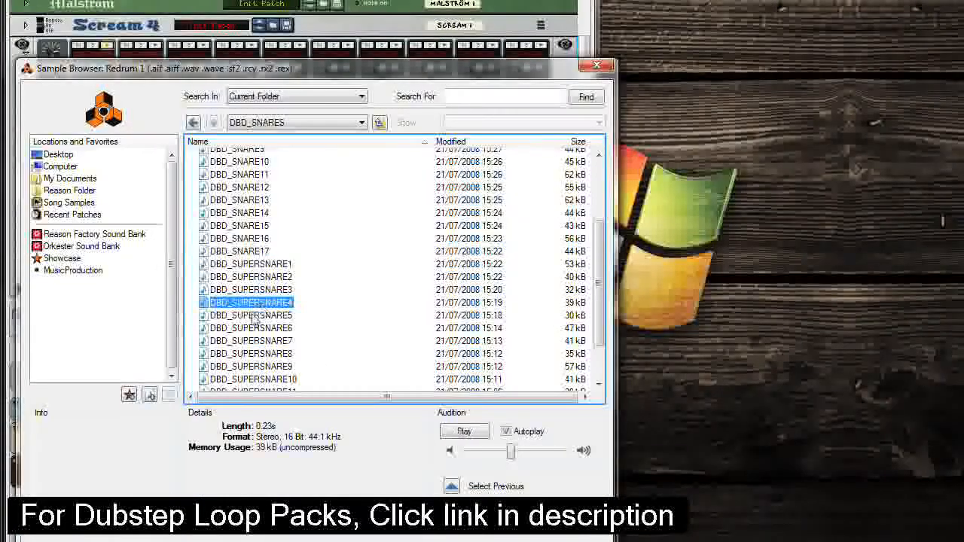
left_click(254, 317)
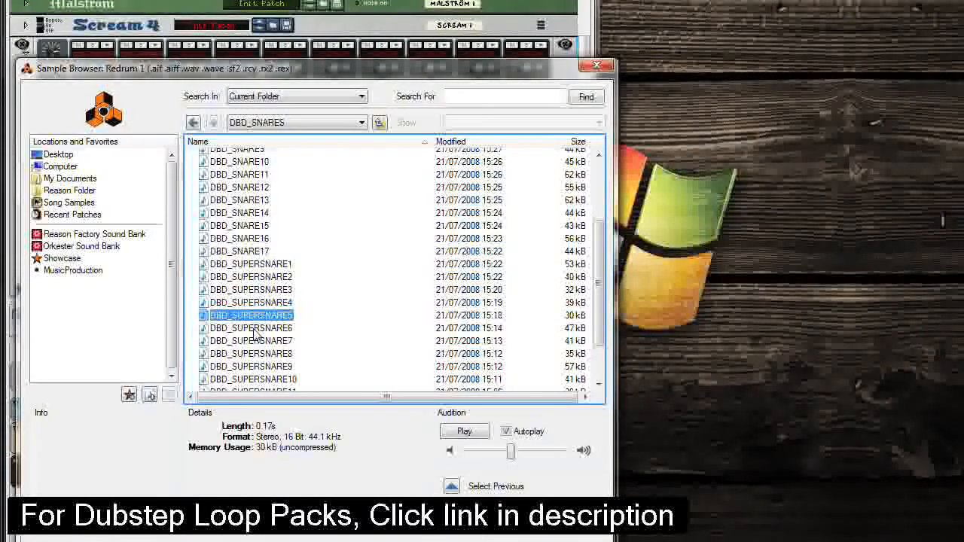
left_click(255, 330)
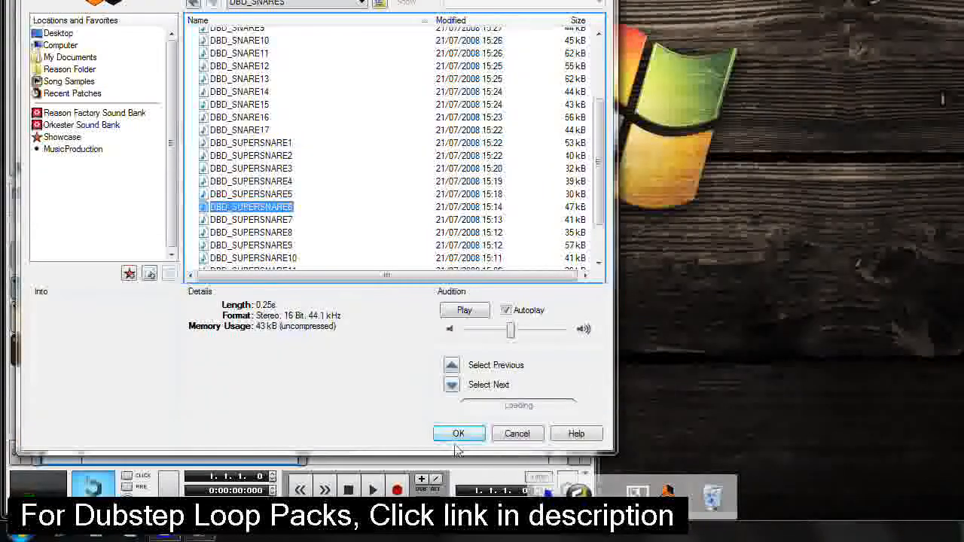
left_click(458, 435)
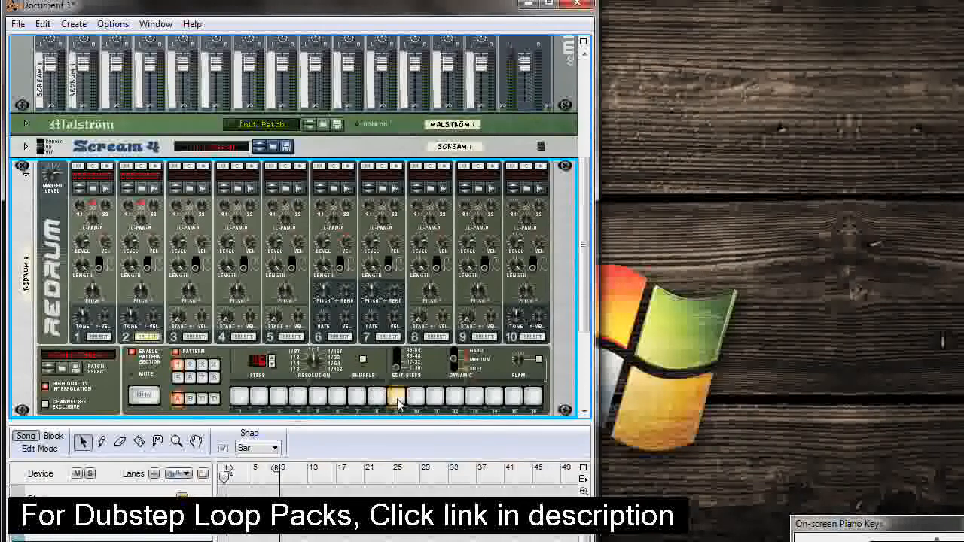
Step: Program a snare hit on step 9 and run the Redrum pattern to audition the kick and snare
left_click(139, 397)
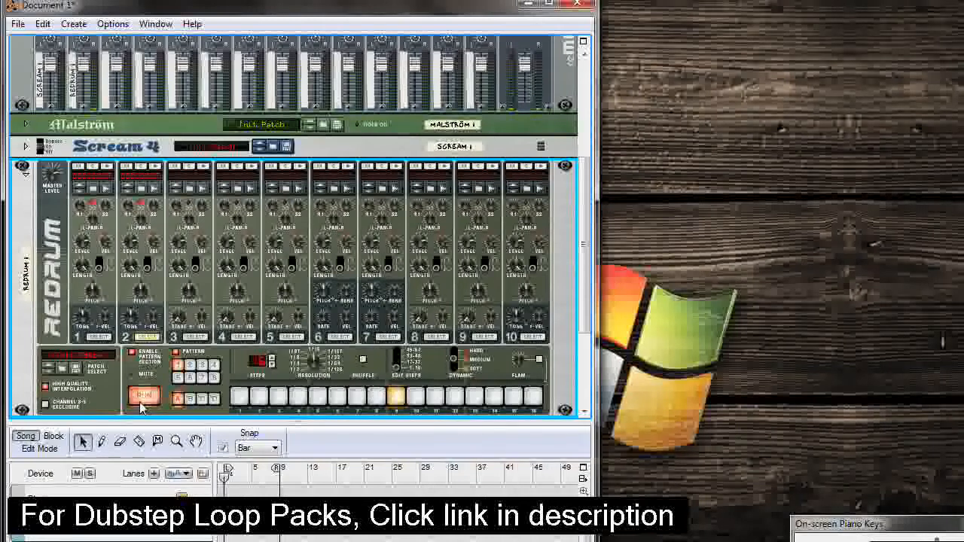
left_click(139, 401)
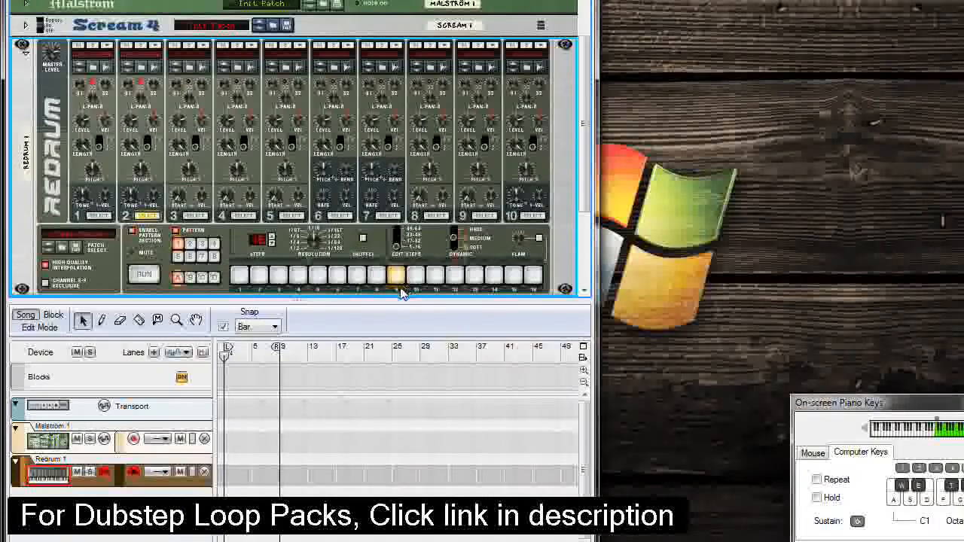
left_click(143, 274)
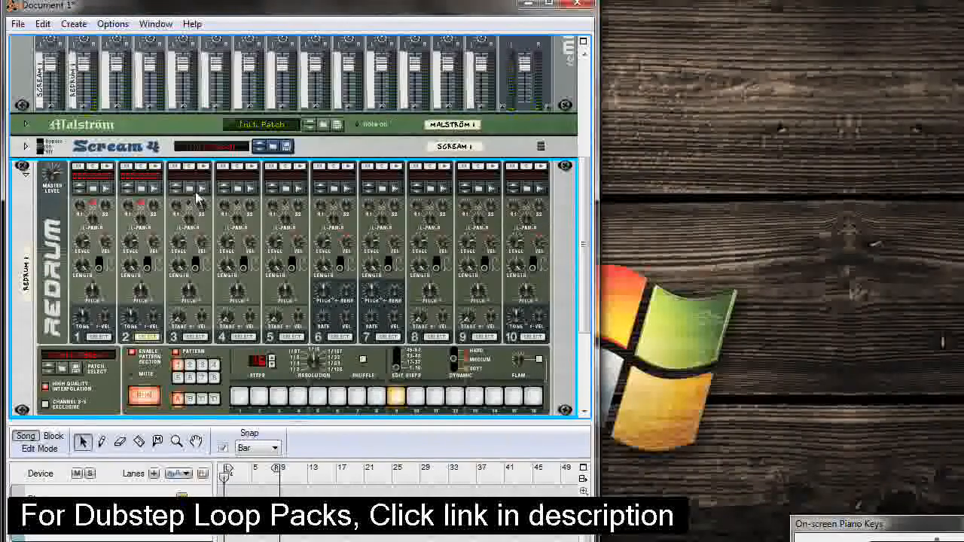
left_click(148, 396)
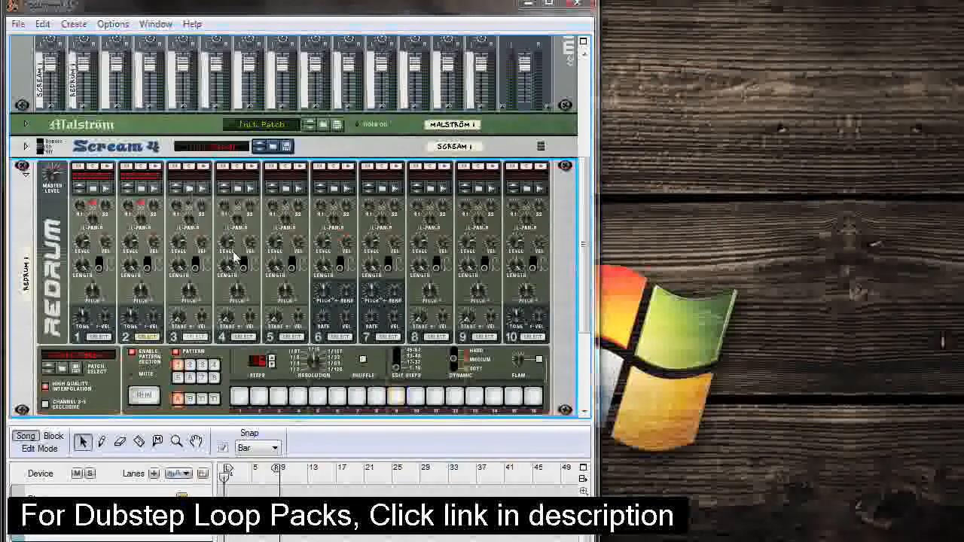
Step: Load DBD_HIHAT2 from the DBD_HI HATS folder of Nu Tone Samples into Redrum channel 3
left_click(202, 187)
left_click(269, 251)
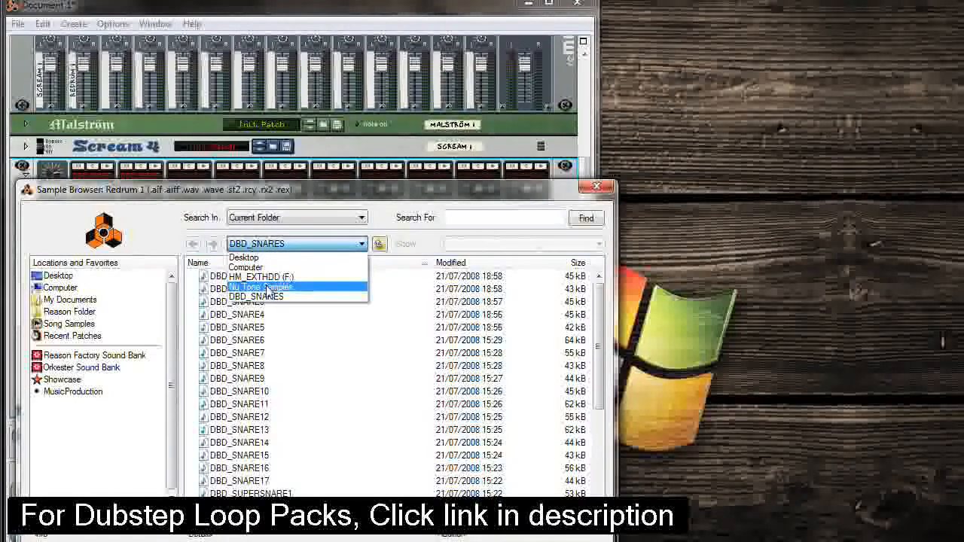
left_click(249, 287)
double_click(246, 279)
left_click(241, 289)
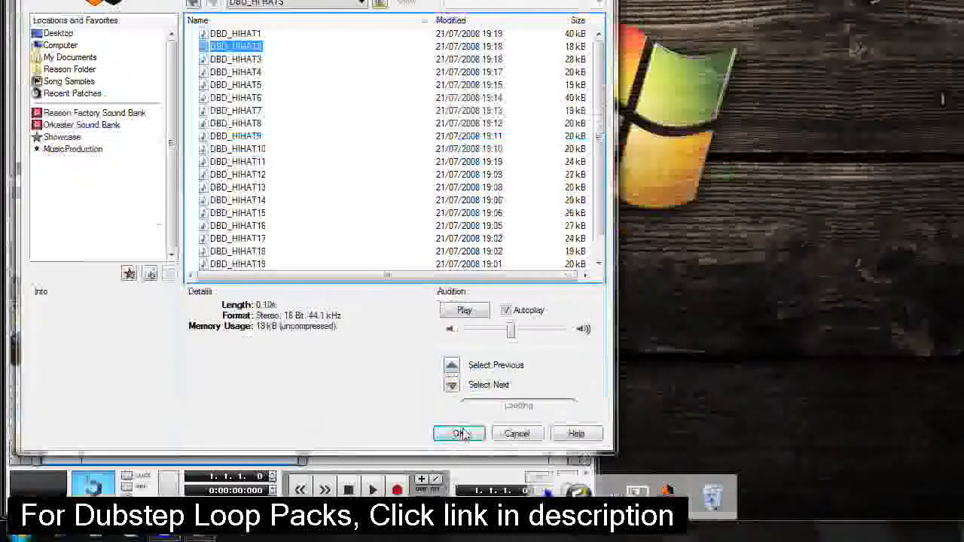
left_click(463, 434)
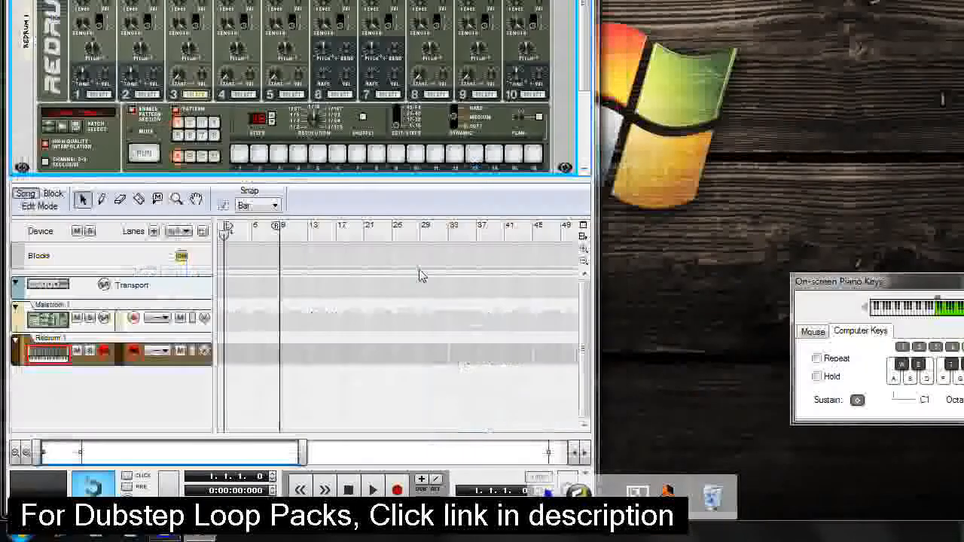
Step: Program hi-hat hits on steps 3, 5, 11 and 13 while running the Redrum pattern
left_click(151, 273)
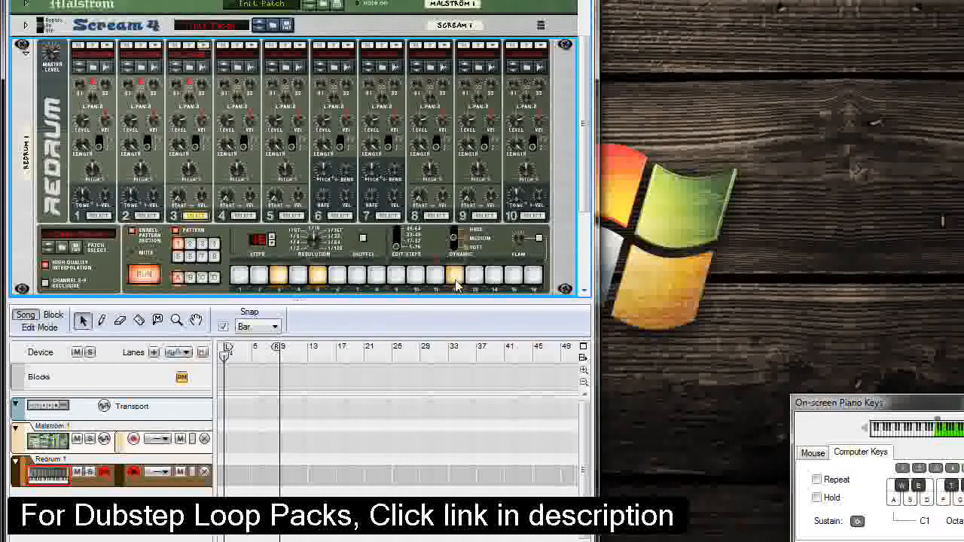
left_click(397, 276)
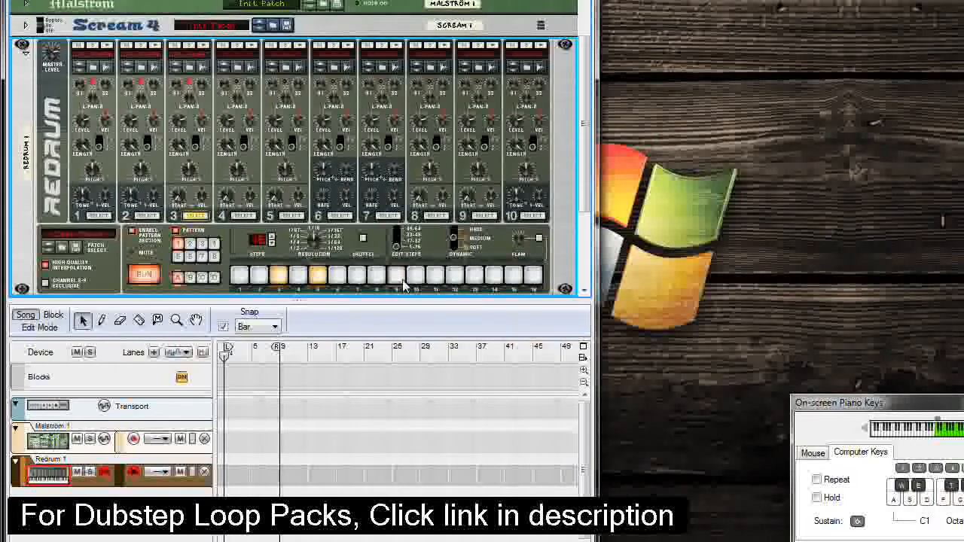
left_click(434, 276)
left_click(474, 276)
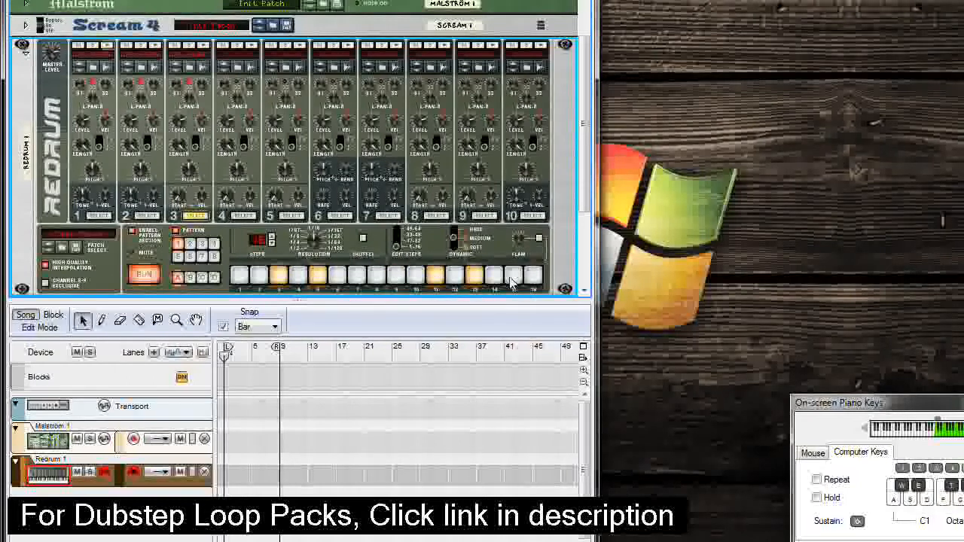
left_click(142, 277)
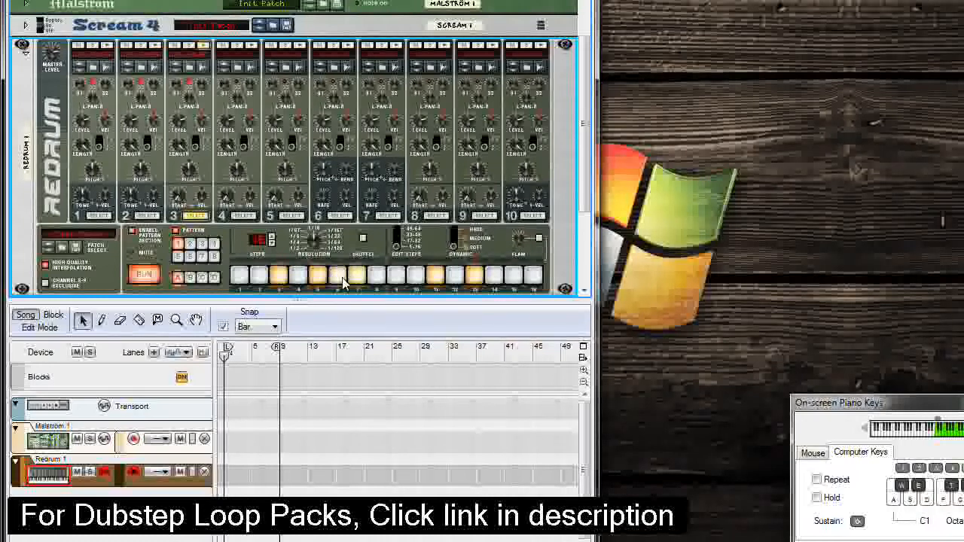
Step: Add softer hi-hat hits on steps 7 to 10 and 14 to 16, then stop the pattern
left_click(382, 277)
left_click(415, 277)
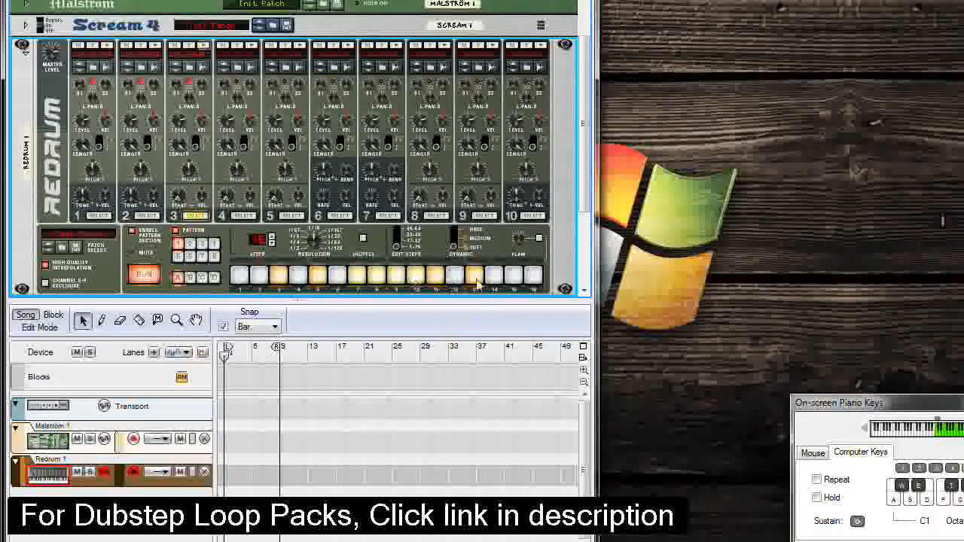
left_click(493, 277)
left_click(513, 277)
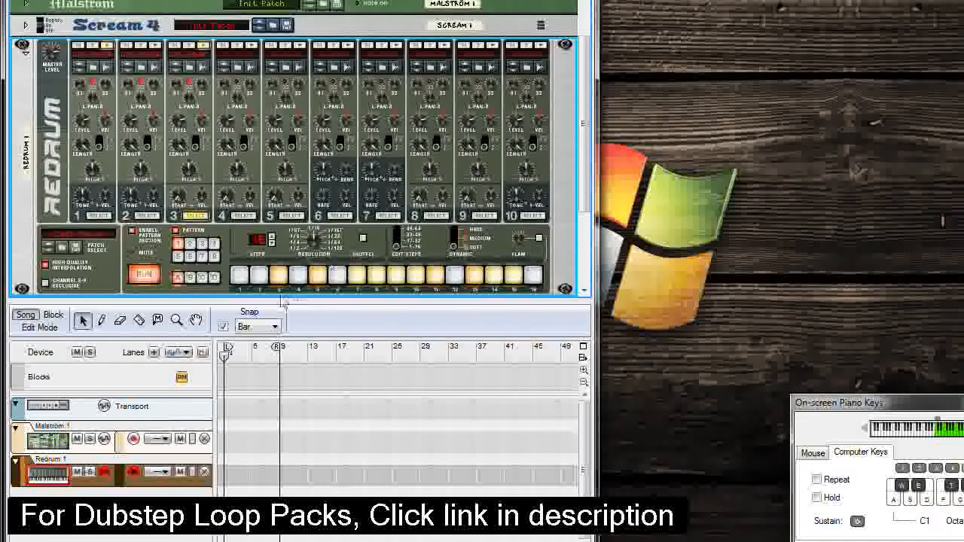
left_click(144, 274)
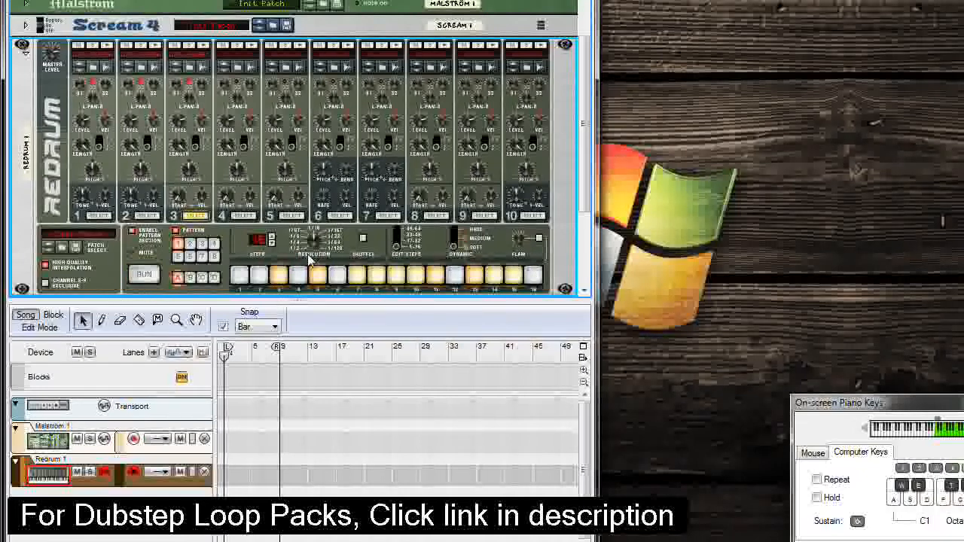
Step: Compare the running Redrum pattern with shuffle off and on, then leave shuffle off and stop the pattern
left_click(363, 239)
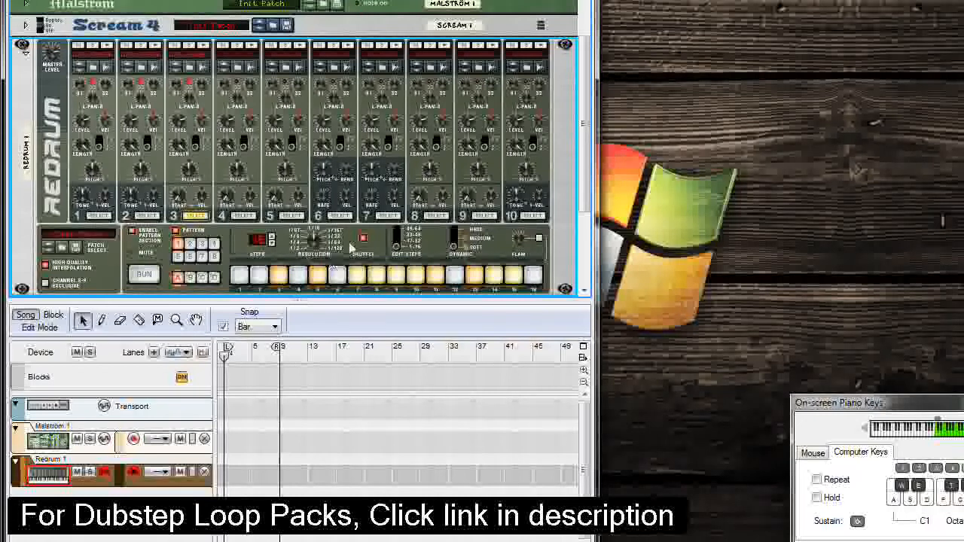
left_click(362, 239)
left_click(144, 274)
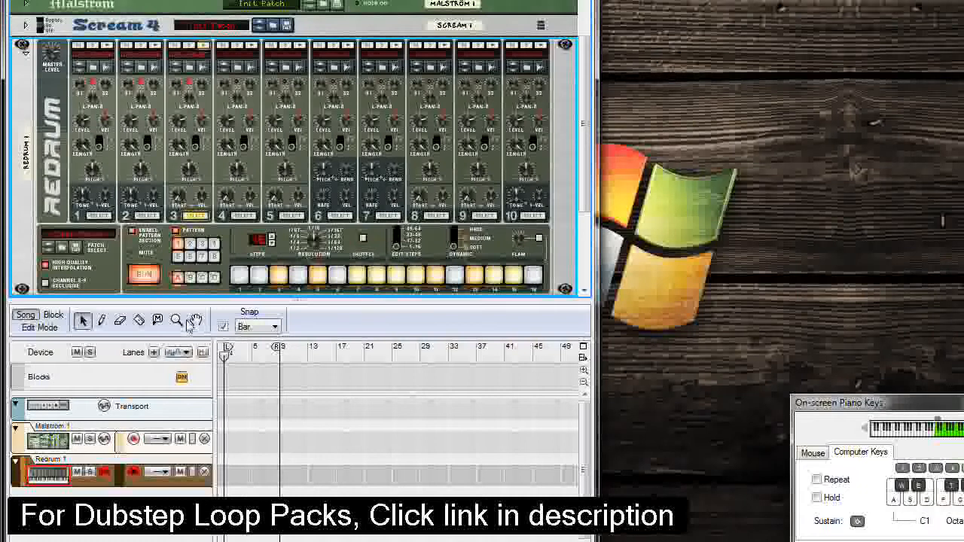
left_click(141, 276)
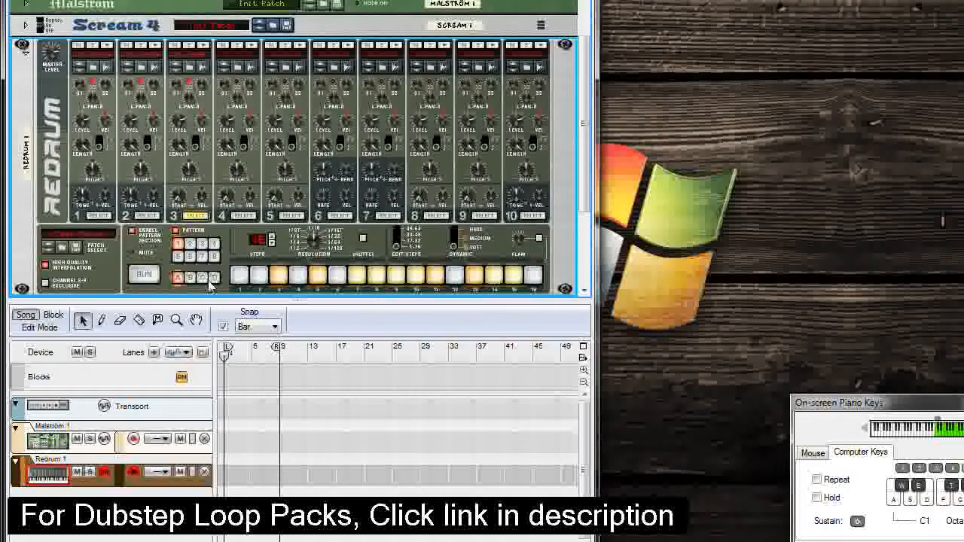
left_click(362, 240)
left_click(146, 275)
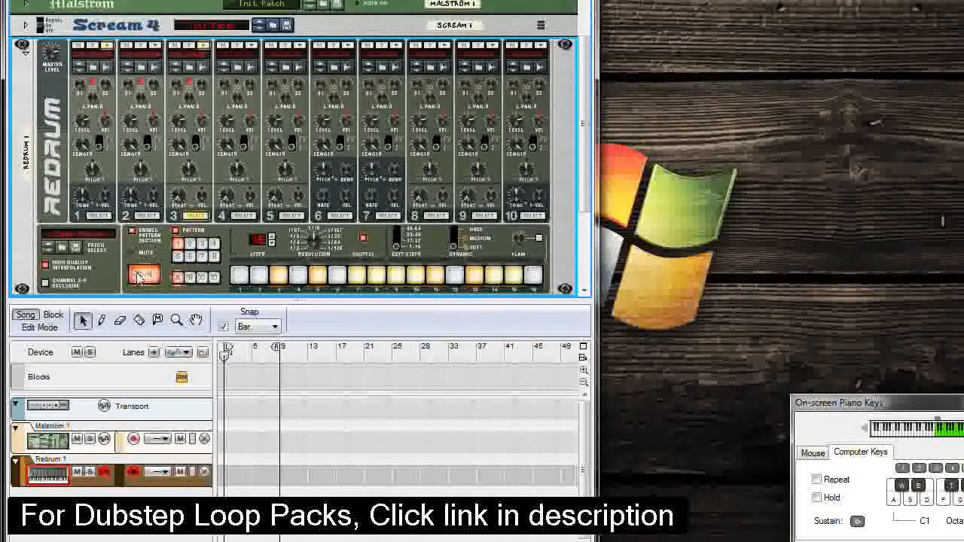
left_click(152, 277)
left_click(362, 239)
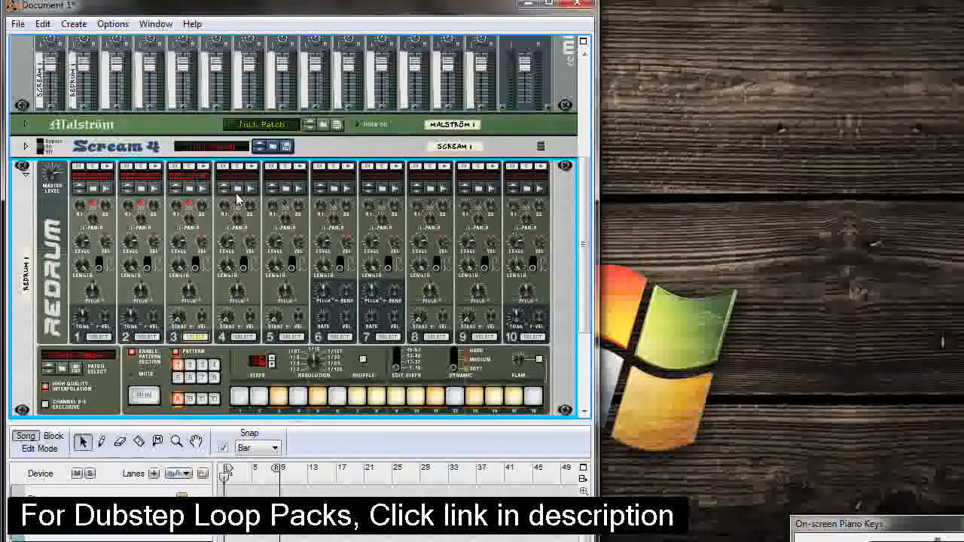
Step: Browse for a Redrum channel 4 sample in the Drums > Rides folder of the Trance Emotions Sample Pack on drive F
left_click(239, 68)
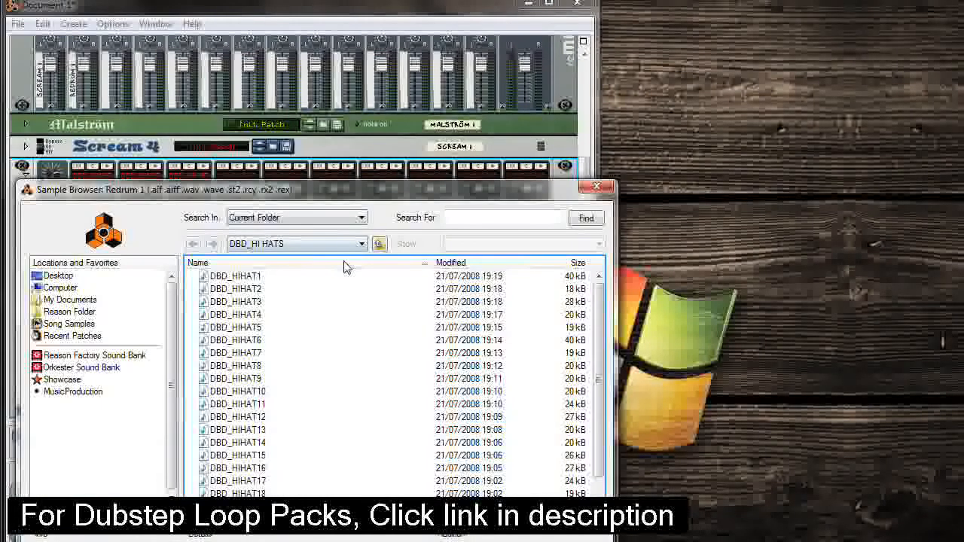
left_click(280, 243)
left_click(99, 366)
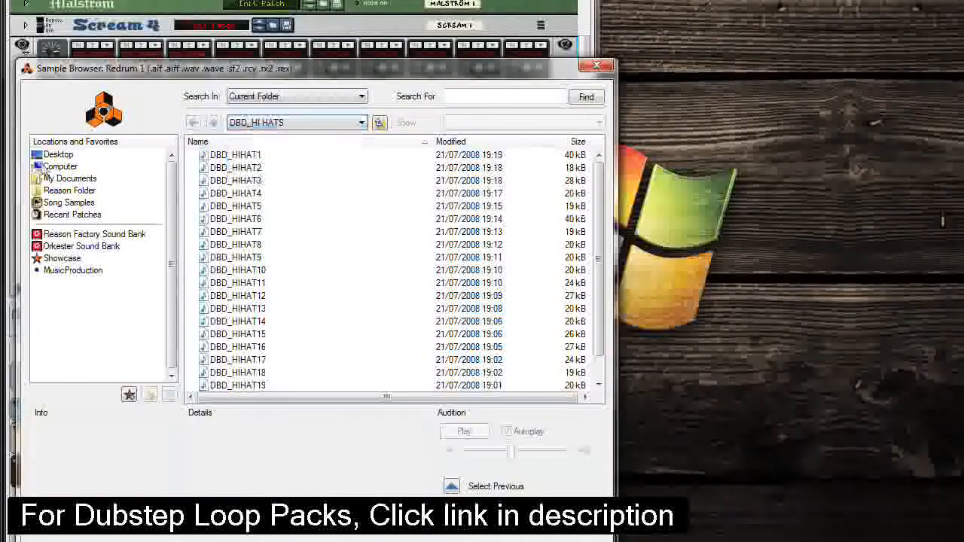
left_click(43, 167)
double_click(249, 211)
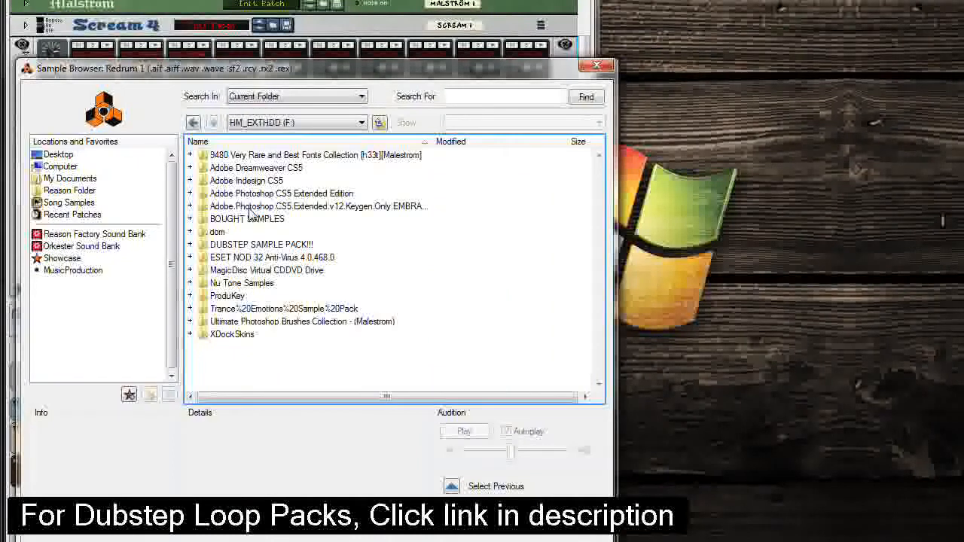
double_click(250, 309)
left_click(259, 168)
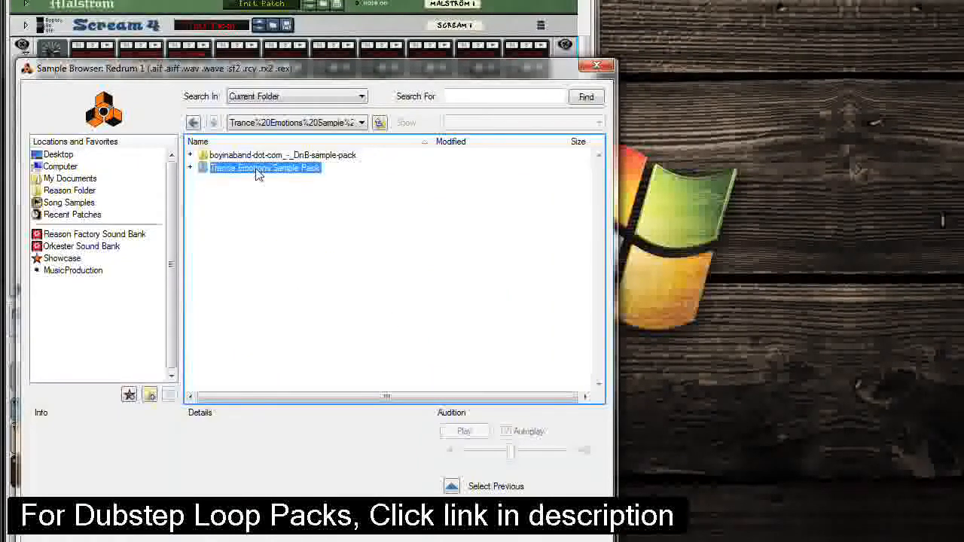
double_click(259, 169)
double_click(224, 169)
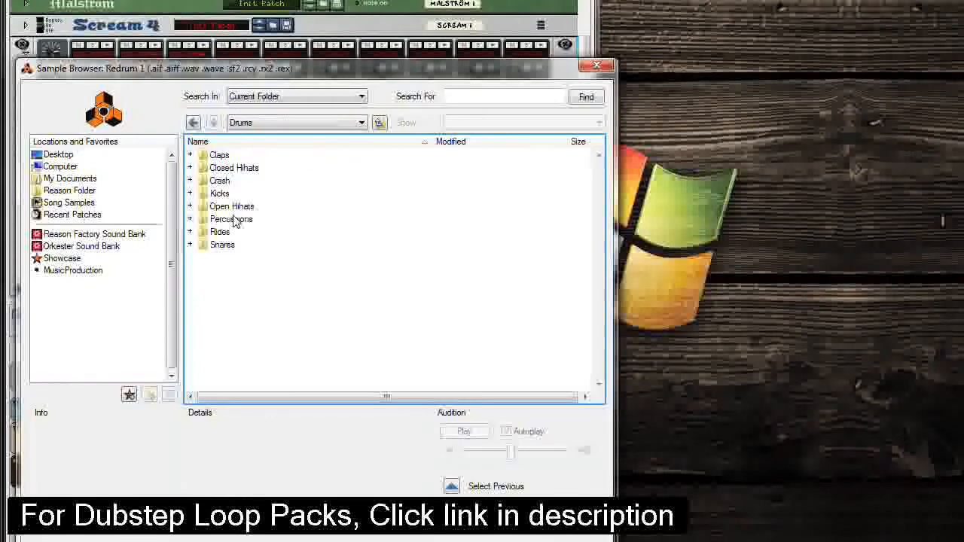
double_click(223, 232)
Step: Audition the ride samples and load Ride (7) into Redrum channel 4
left_click(223, 154)
left_click(222, 168)
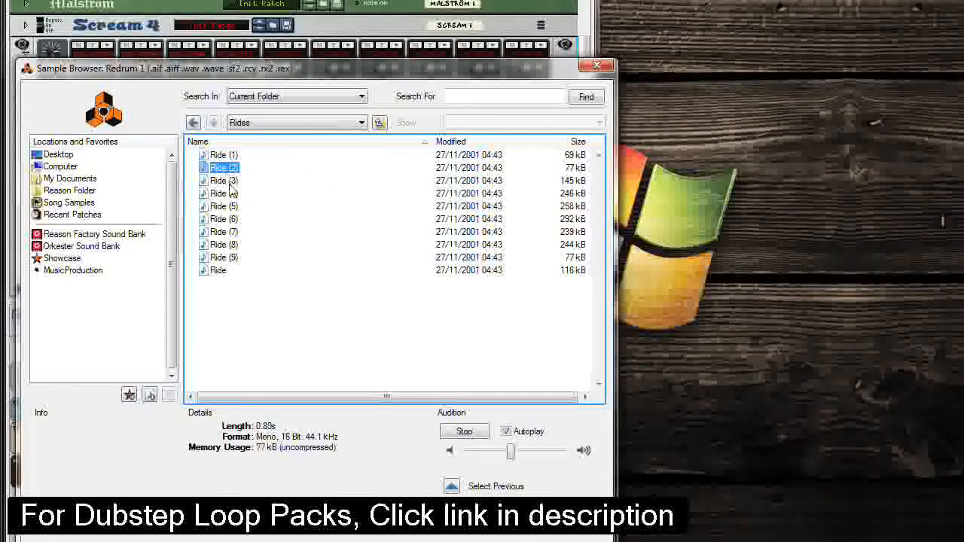
key("Down")
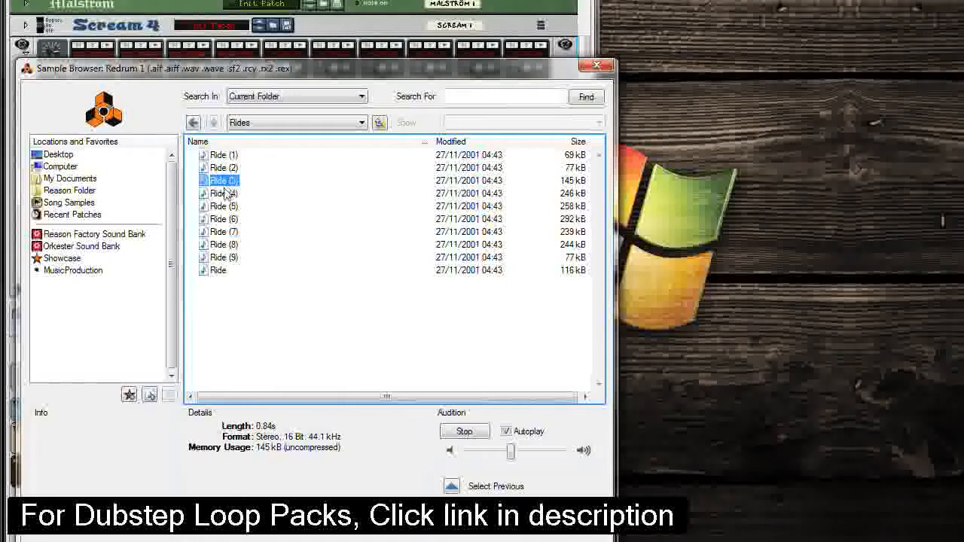
key("Down")
key("Down")
key("Down")
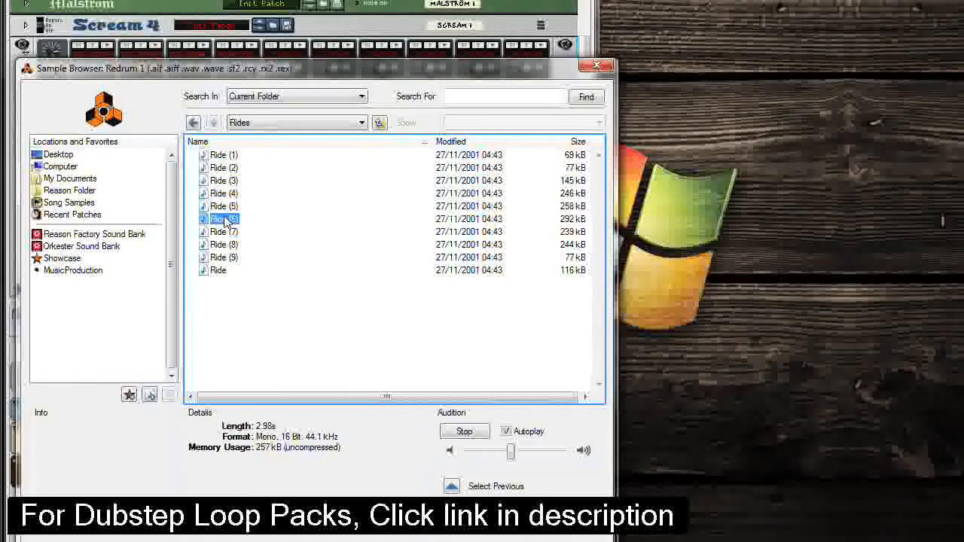
left_click(225, 232)
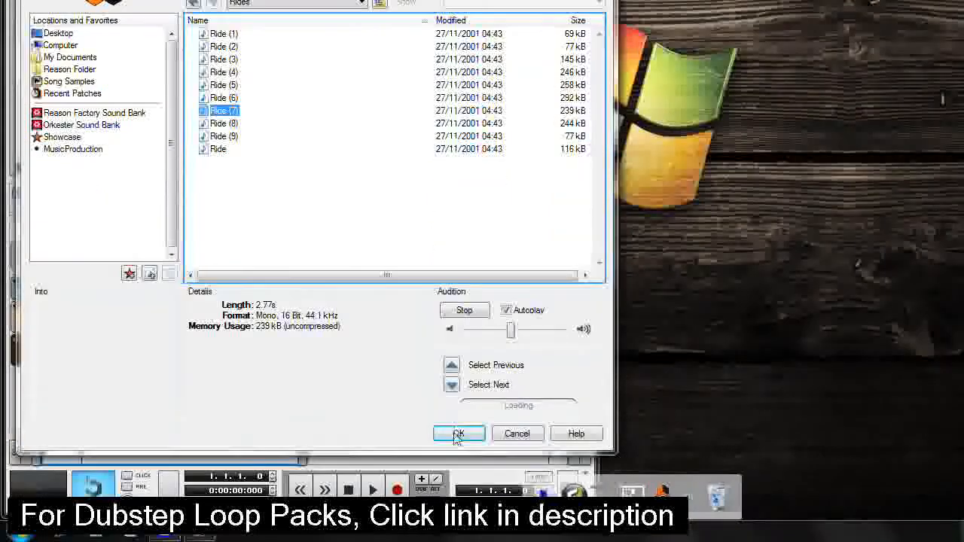
left_click(456, 435)
Step: Program ride hits on steps 1, 5 and 15 of channel 4 while running the Redrum pattern, then stop it
left_click(154, 152)
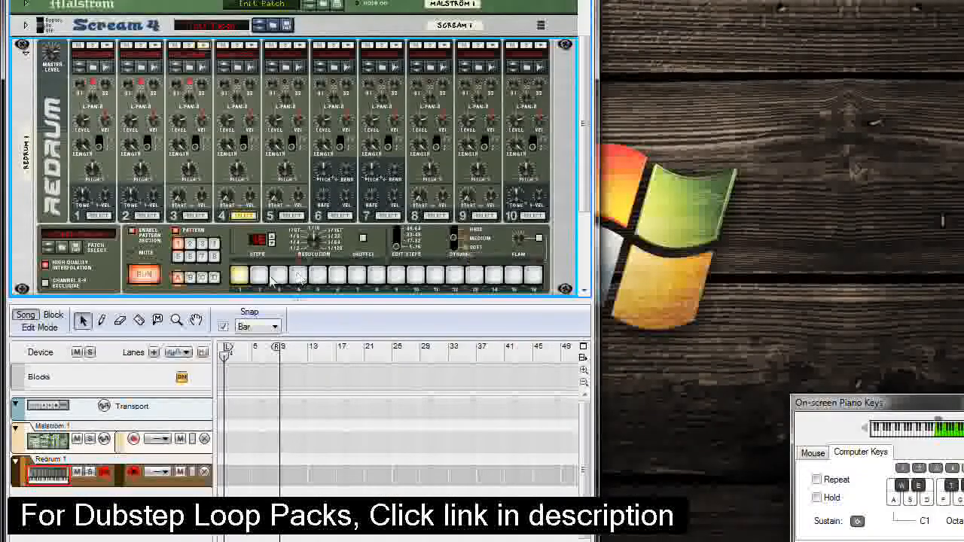
left_click(318, 277)
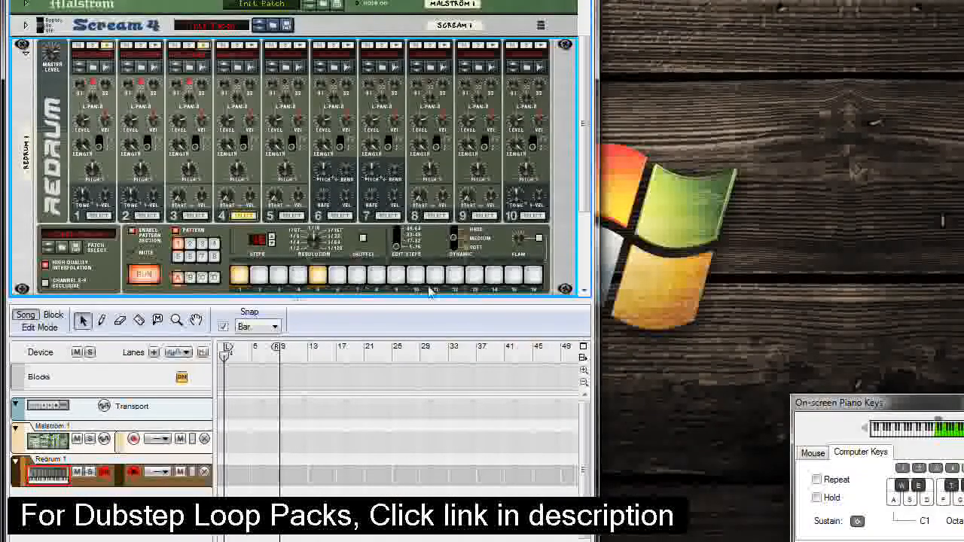
left_click(512, 277)
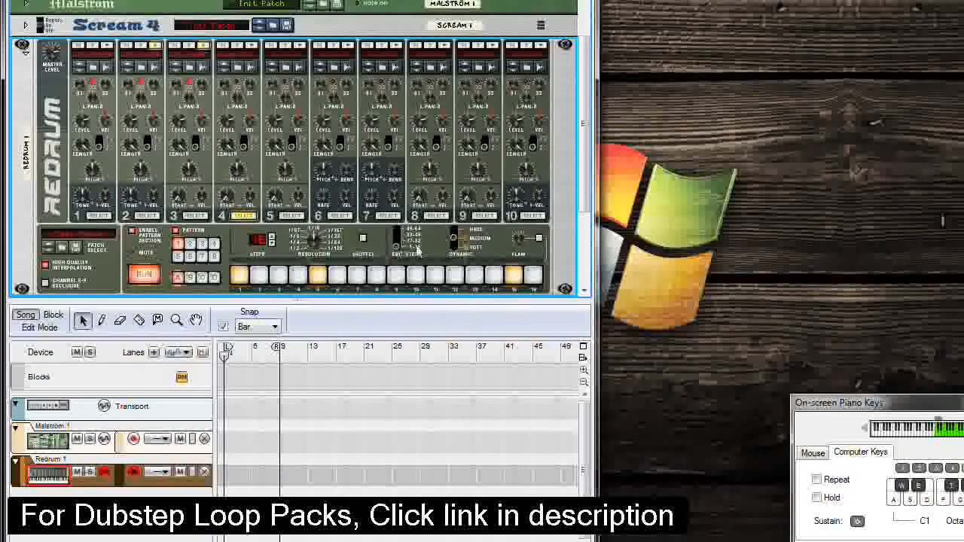
left_click(151, 275)
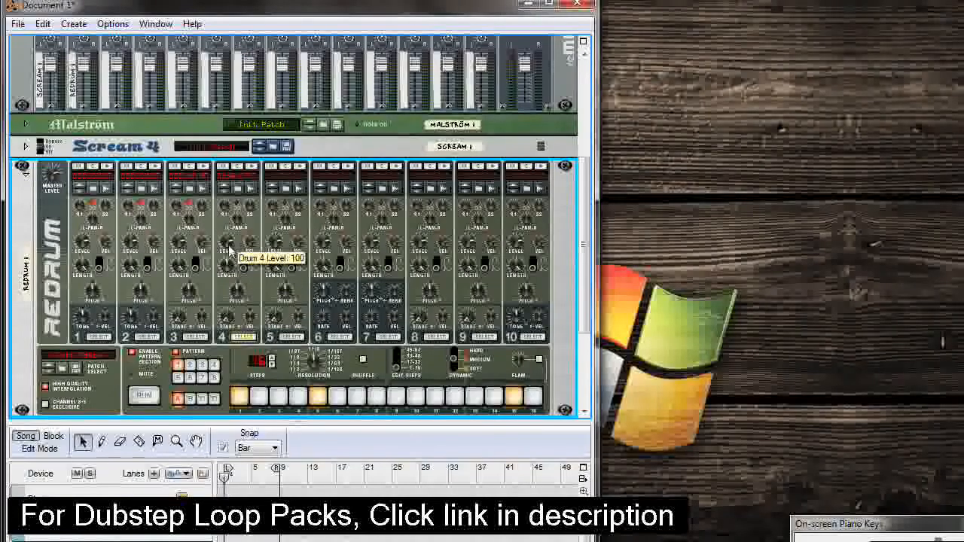
Step: Run the pattern and lower Drum 4's level to 86 and its length to 72, then stop playback
key("space")
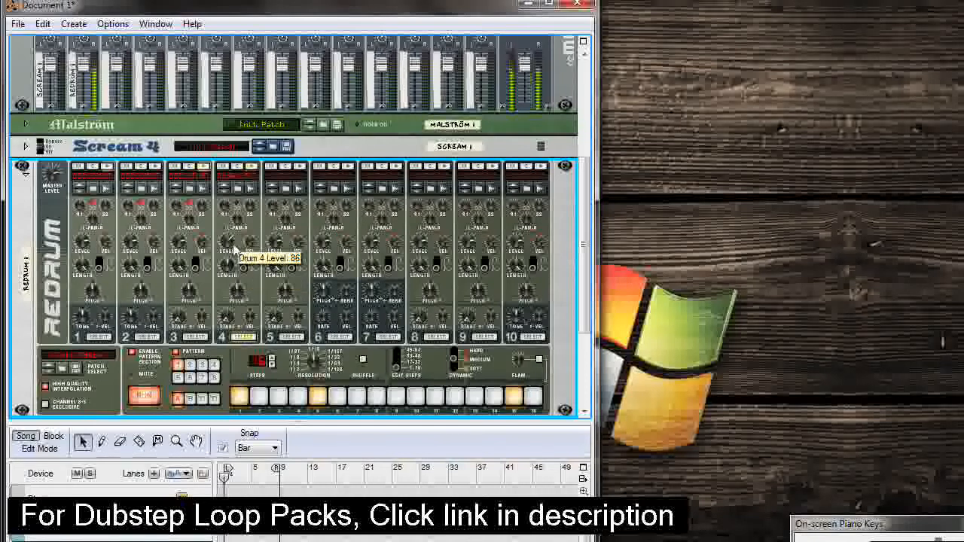
left_click_drag(232, 266, 232, 263)
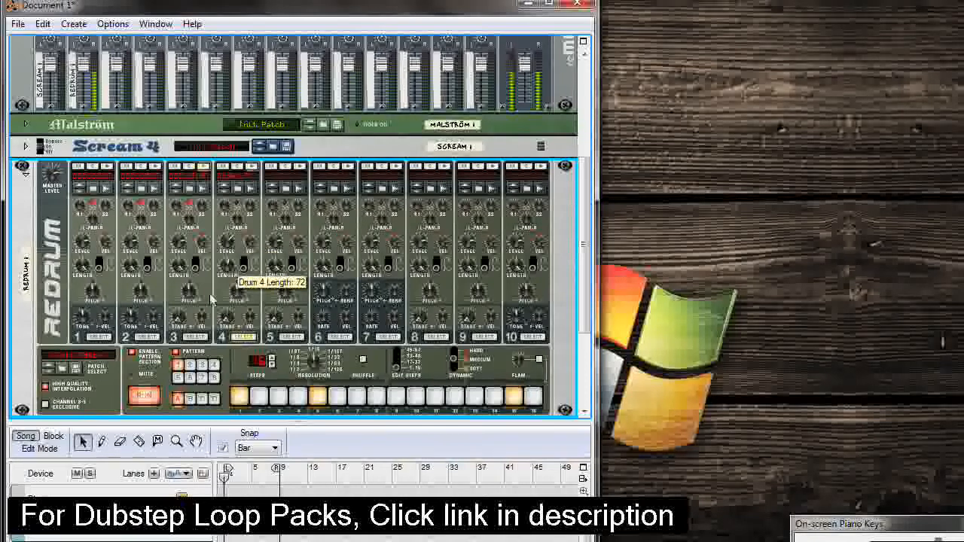
left_click(154, 396)
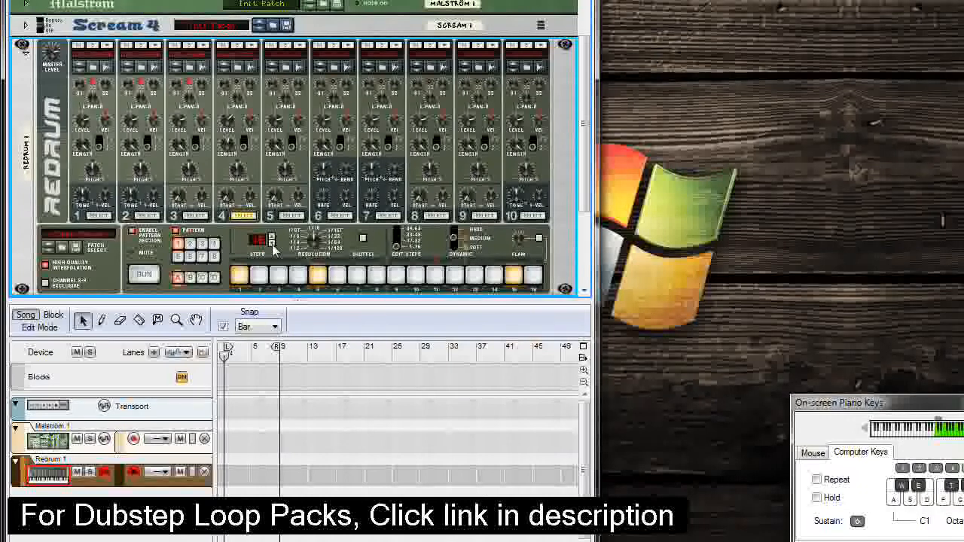
Step: Flip to the back of the rack and create an RV-7 Digital Reverb in the empty space below Redrum
scroll(283, 238, "down", 2)
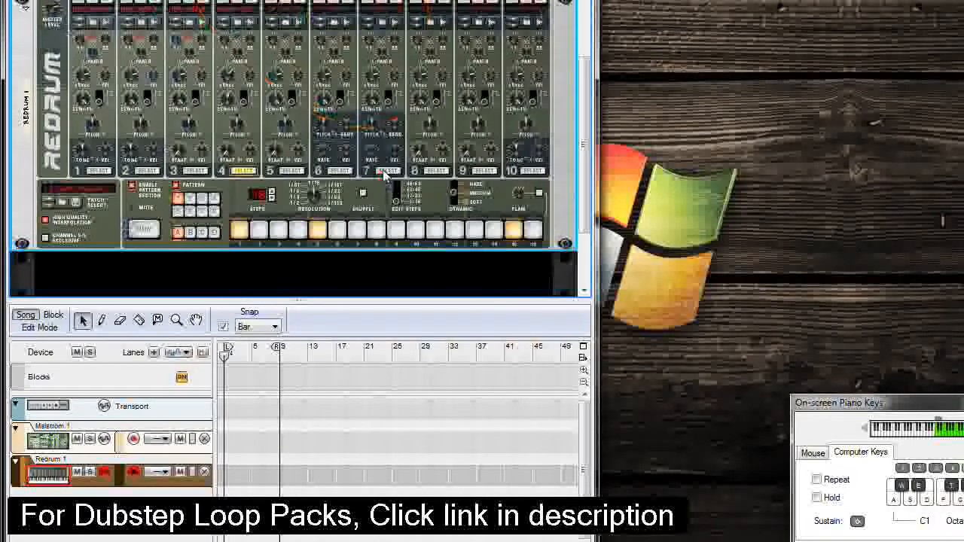
key("Tab")
scroll(321, 205, "down", 5)
left_click(276, 202)
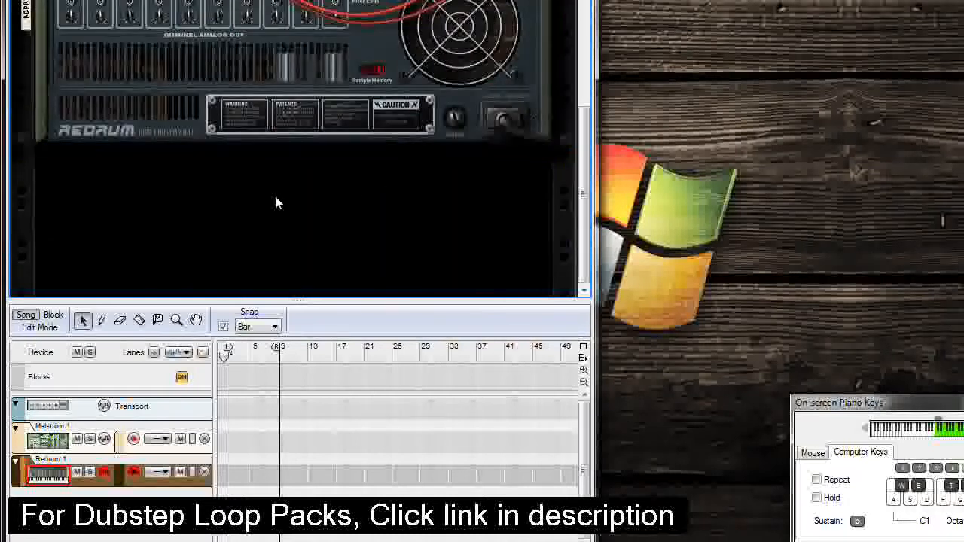
right_click(263, 201)
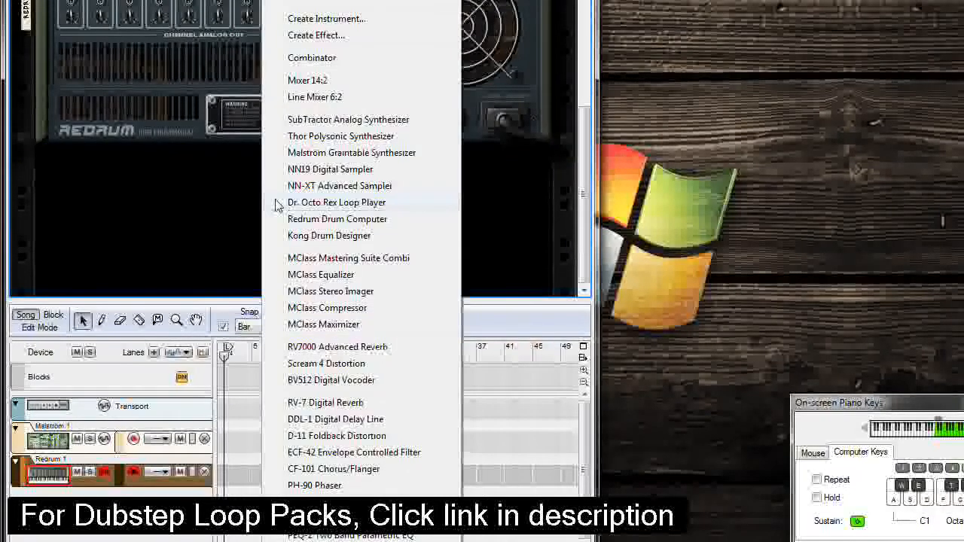
left_click(328, 405)
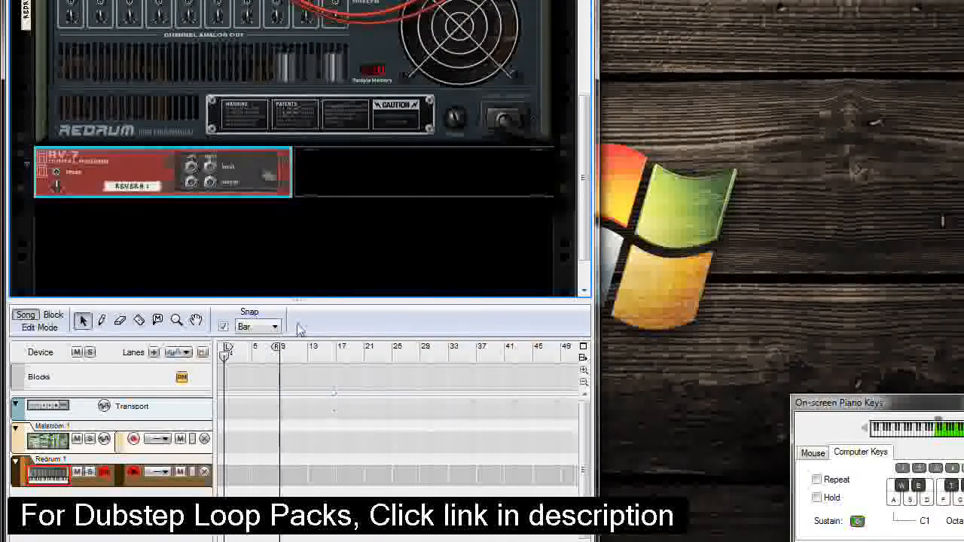
Step: Cable Redrum channel 2's audio output into the RV-7 reverb's left and right inputs
scroll(286, 256, "up", 2)
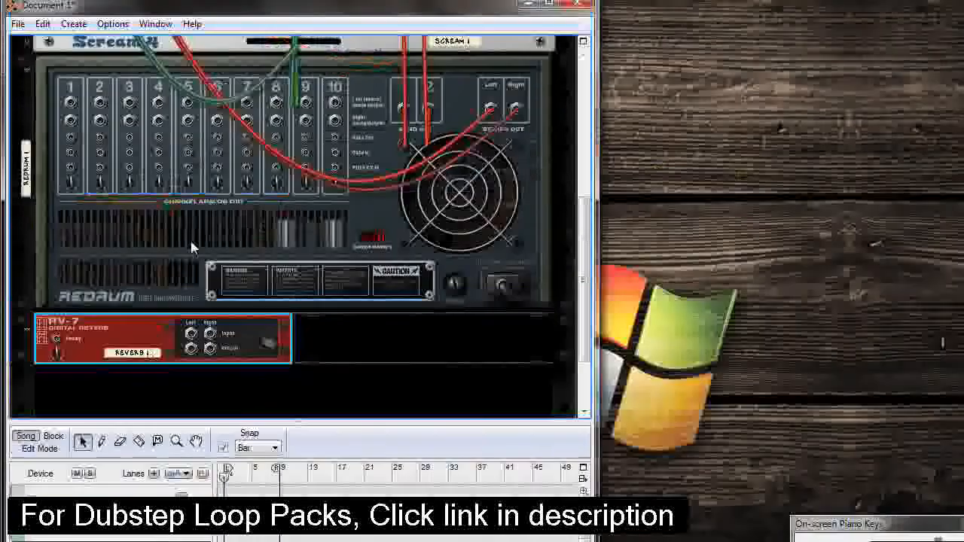
key("Tab")
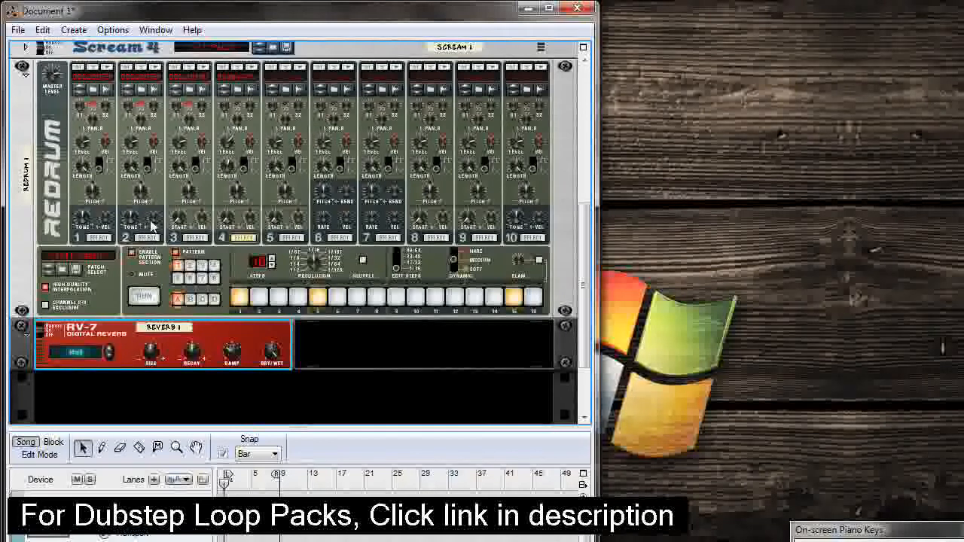
key("Tab")
left_click_drag(100, 110, 191, 340)
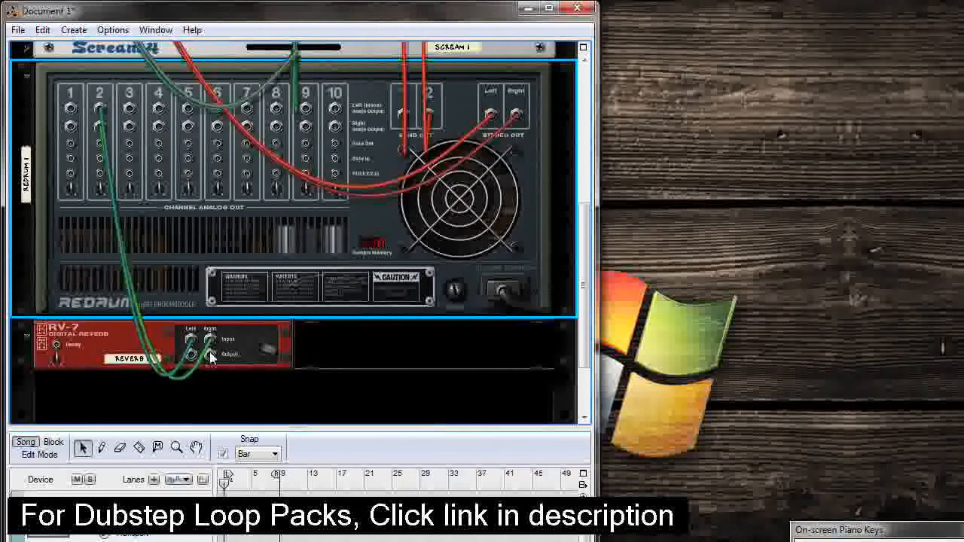
scroll(236, 263, "up", 5)
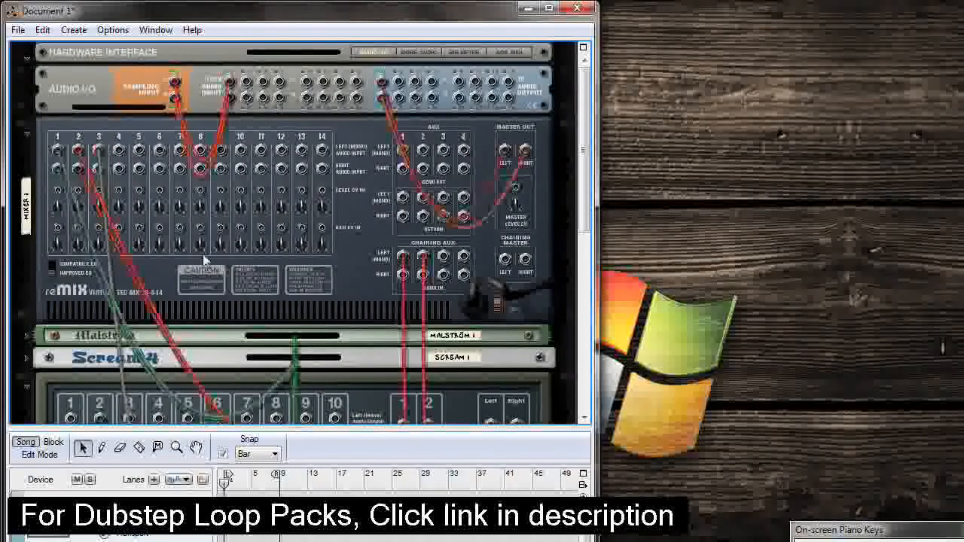
Step: Set the RV-7 to Small Room with Dry/Wet at 12, and fine-tune Dry/Wet while auditioning the Redrum pattern
key("Tab")
scroll(233, 301, "down", 8)
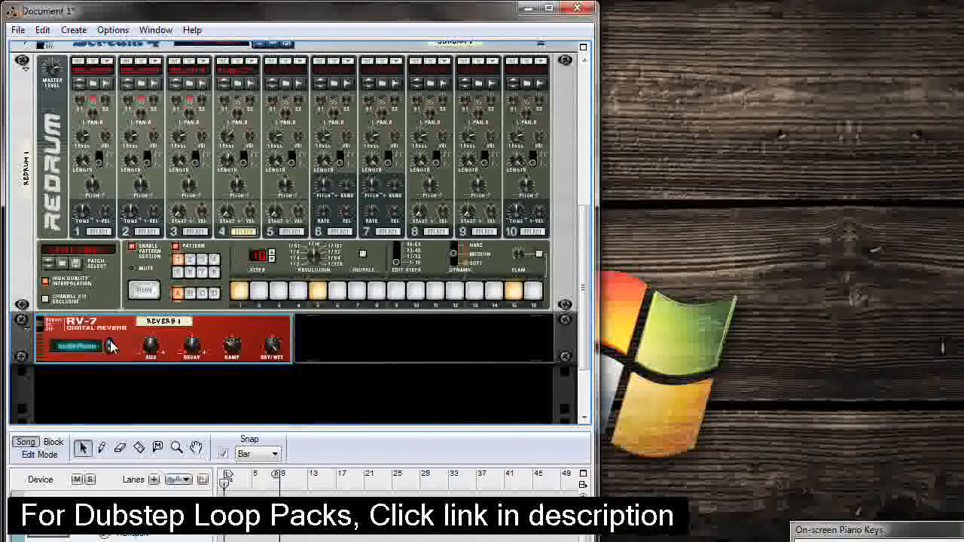
mouse_move(272, 347)
left_mouse_down()
mouse_move(264, 384)
mouse_move(274, 354)
left_mouse_up()
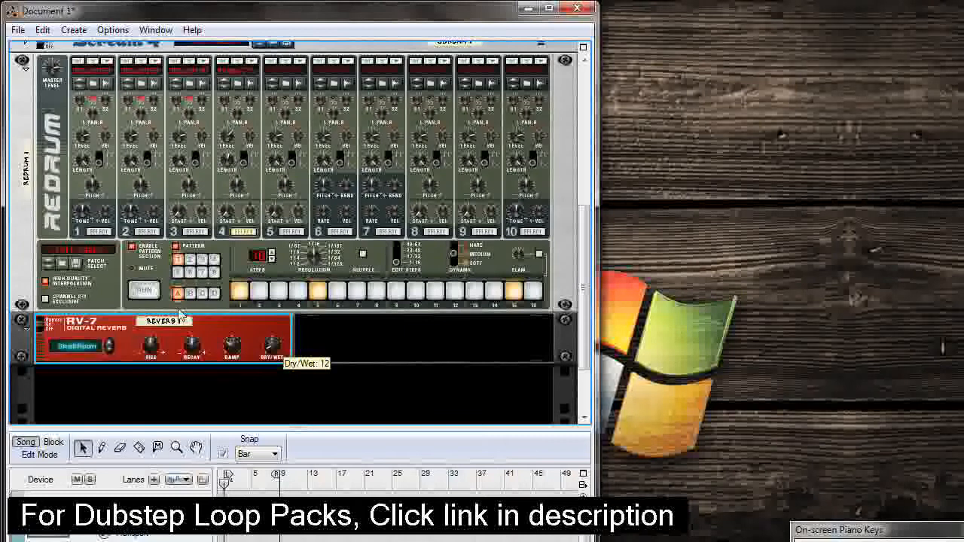
left_click(146, 292)
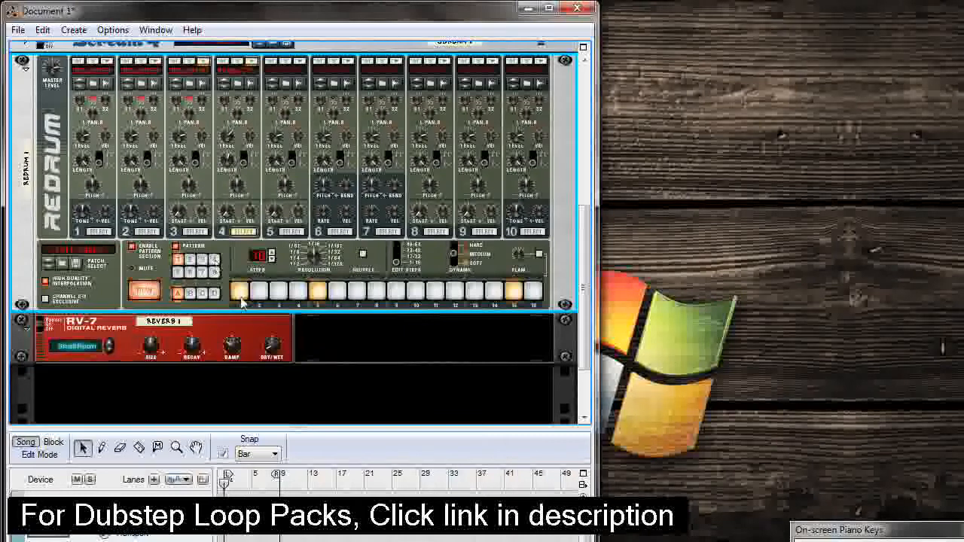
left_click_drag(273, 357, 275, 352)
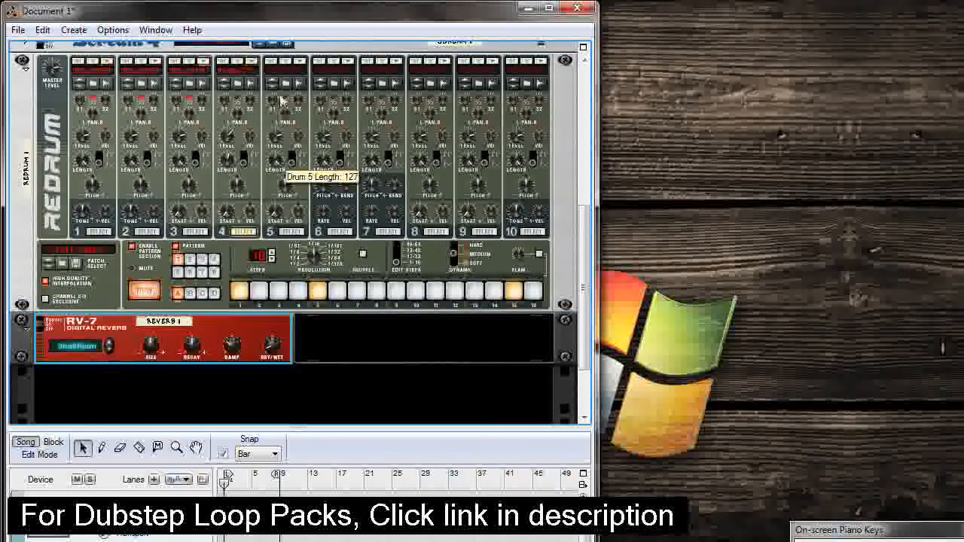
left_click(147, 294)
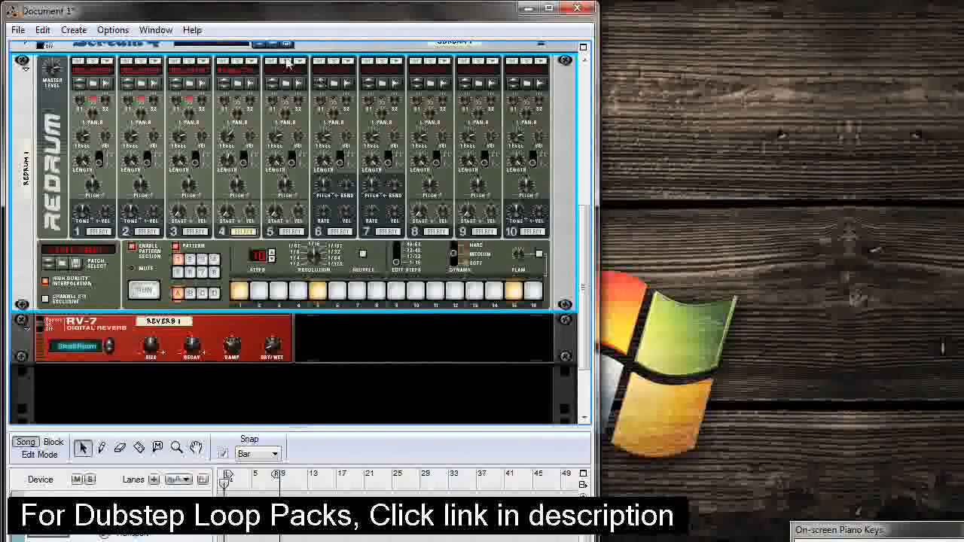
Step: Browse samples for Redrum channel 5 and open the Claps folder inside MusicProduction's Ghetto Claps
left_click(290, 81)
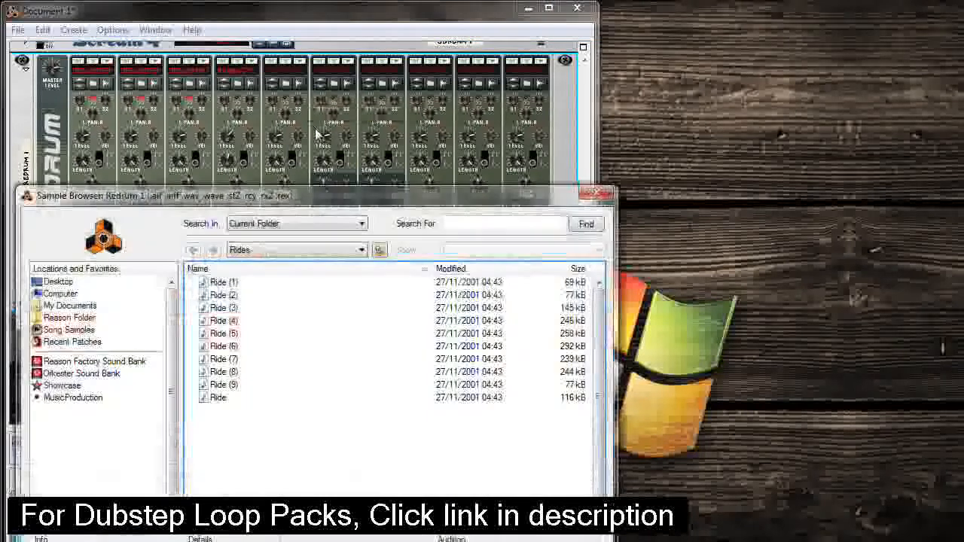
left_click(282, 252)
left_click(307, 444)
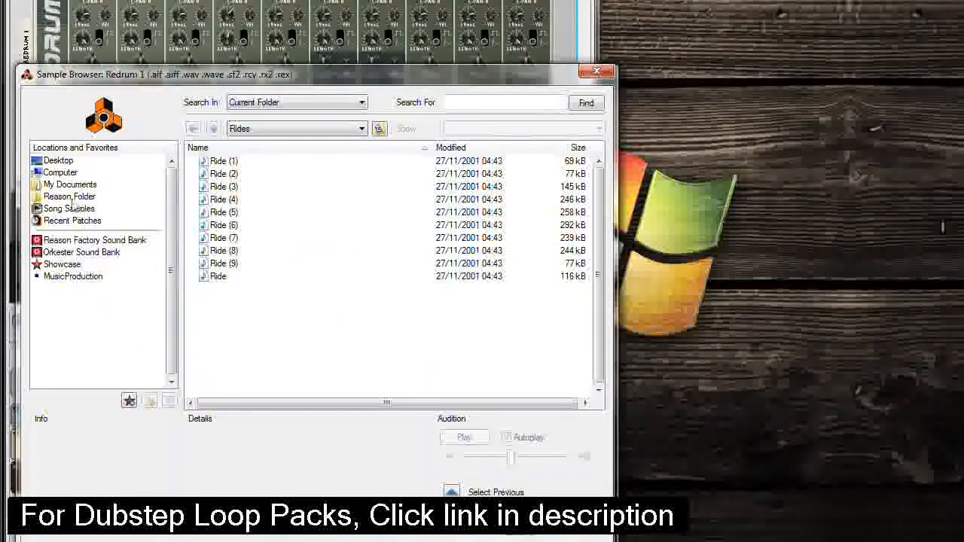
left_click(73, 276)
double_click(223, 174)
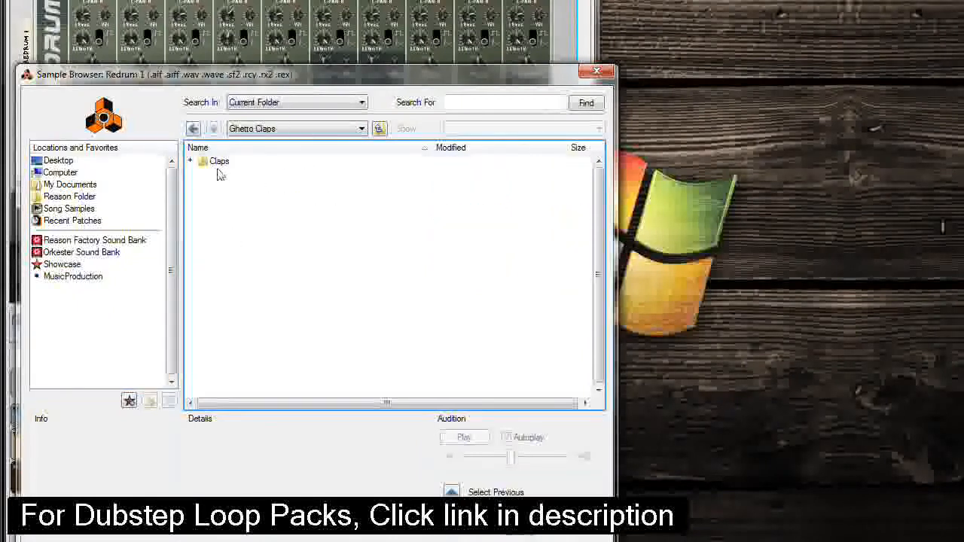
double_click(218, 163)
Step: Audition the Ghetto Clap samples and load Ghetto Clap (9) into Redrum channel 5
left_click(251, 225)
left_click(258, 265)
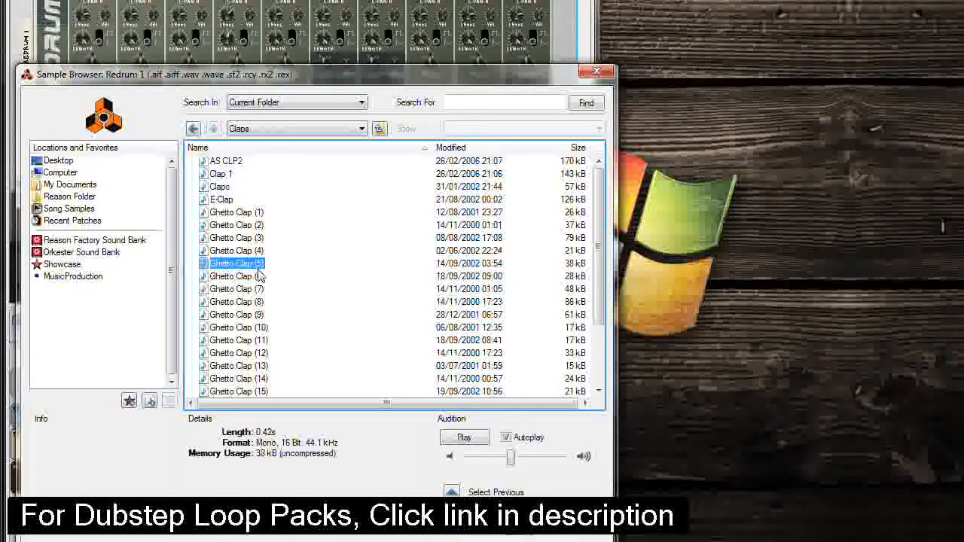
key("Down")
key("Down")
key("Down")
key("Down")
key("Down")
key("Down")
key("Down")
key("Down")
key("Down")
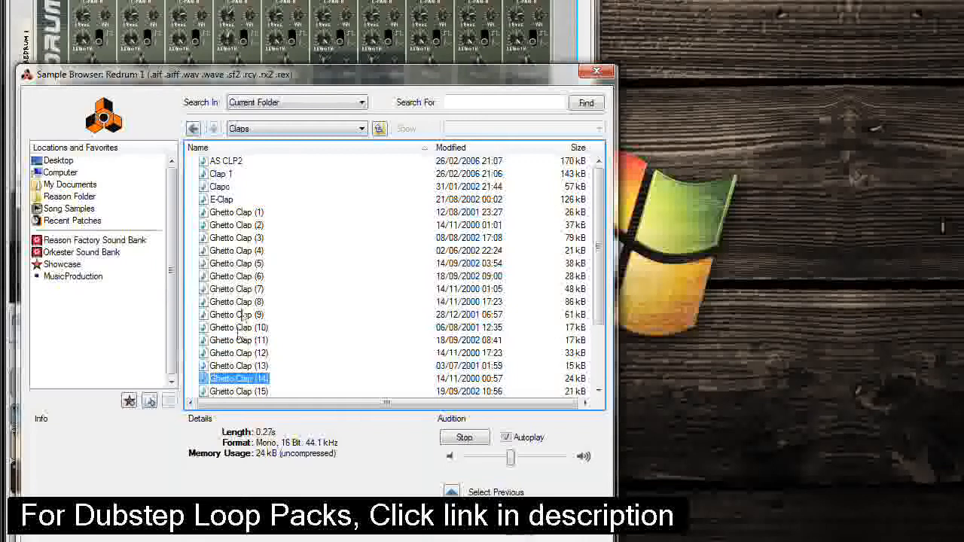
left_click(241, 304)
left_click(241, 317)
left_click(239, 292)
left_click(244, 317)
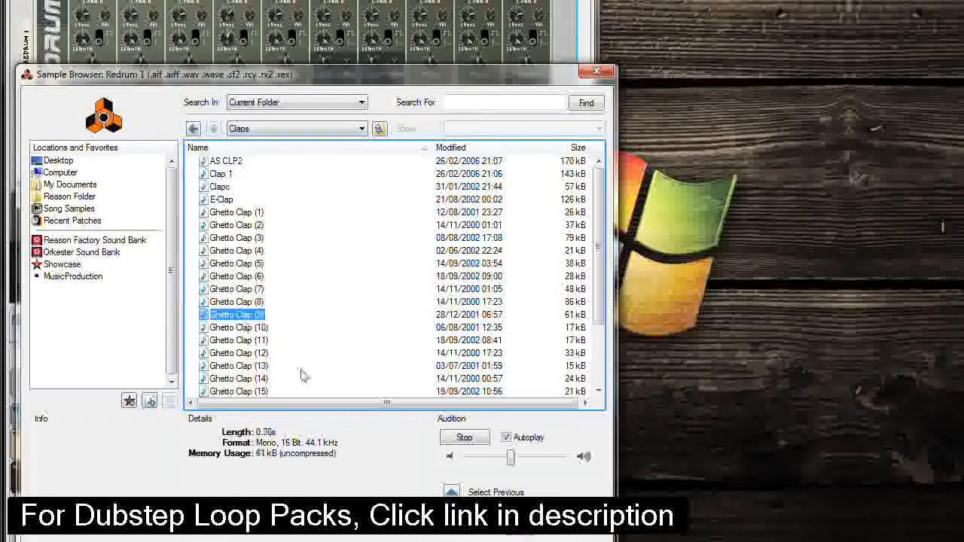
left_click(454, 436)
Step: Run the Redrum pattern with the clap on step 9 and lower Drum 5's level to about 98
left_click(154, 161)
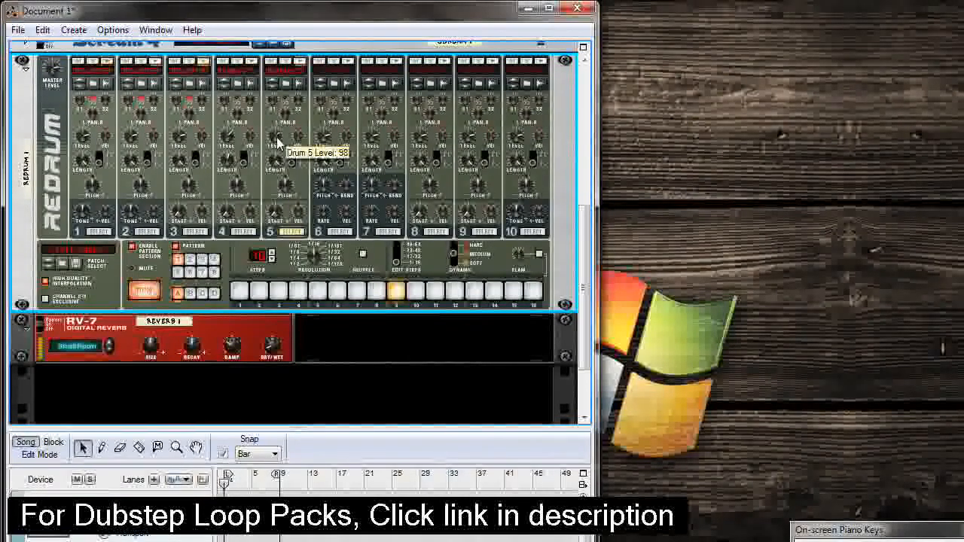
left_click_drag(276, 132, 278, 138)
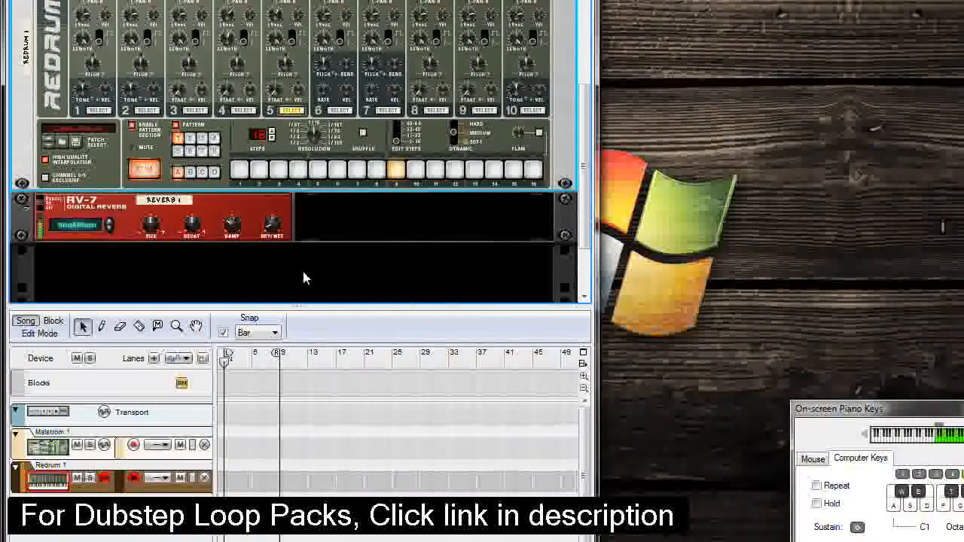
Step: Flip to the back of the rack and create a second, uncabled RV-7 Digital Reverb beside the first one
key("Tab")
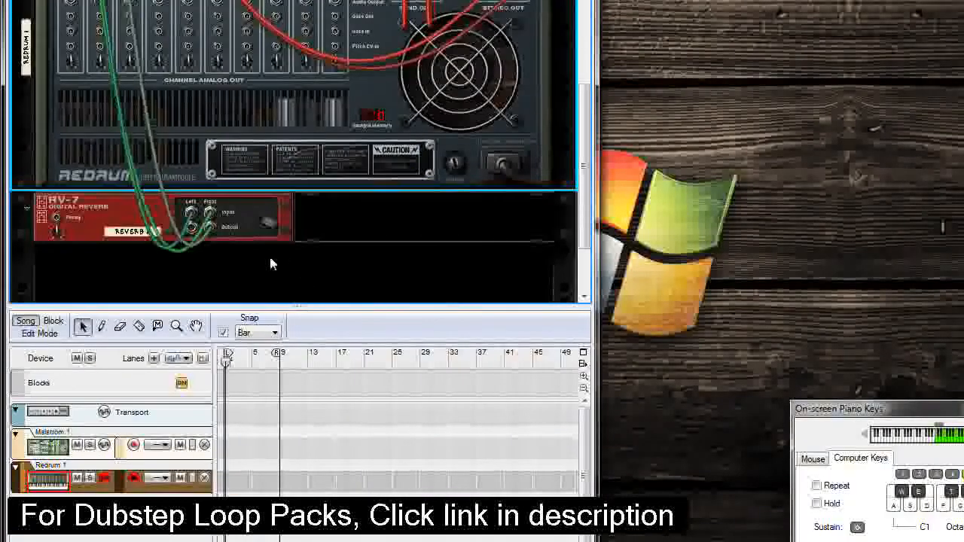
scroll(315, 215, "down", 1)
right_click(264, 237, "shift")
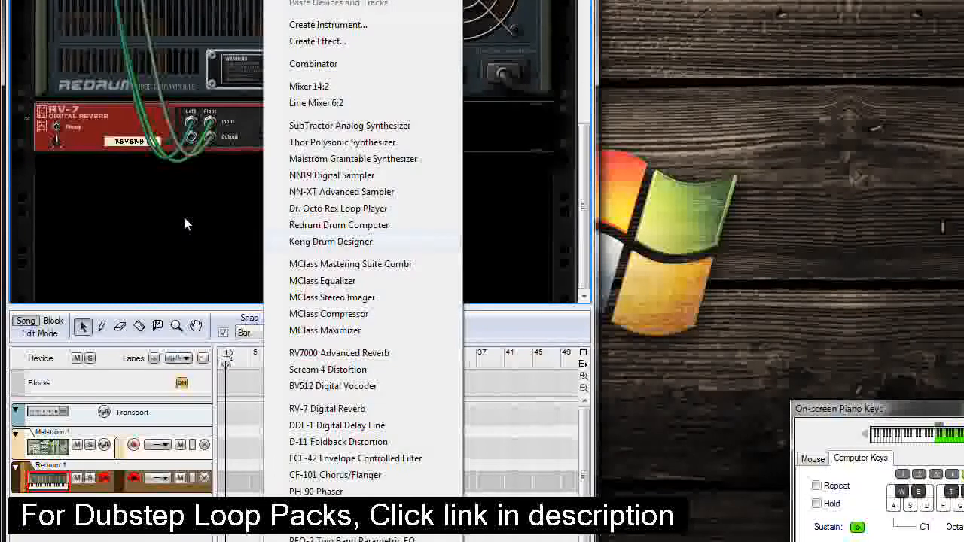
left_click(197, 235, "shift")
key("Tab")
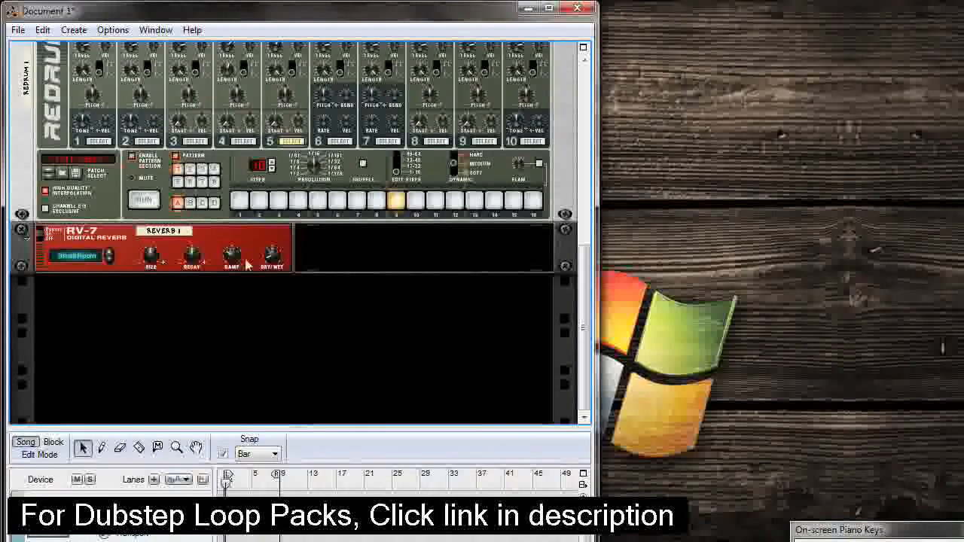
key("Tab")
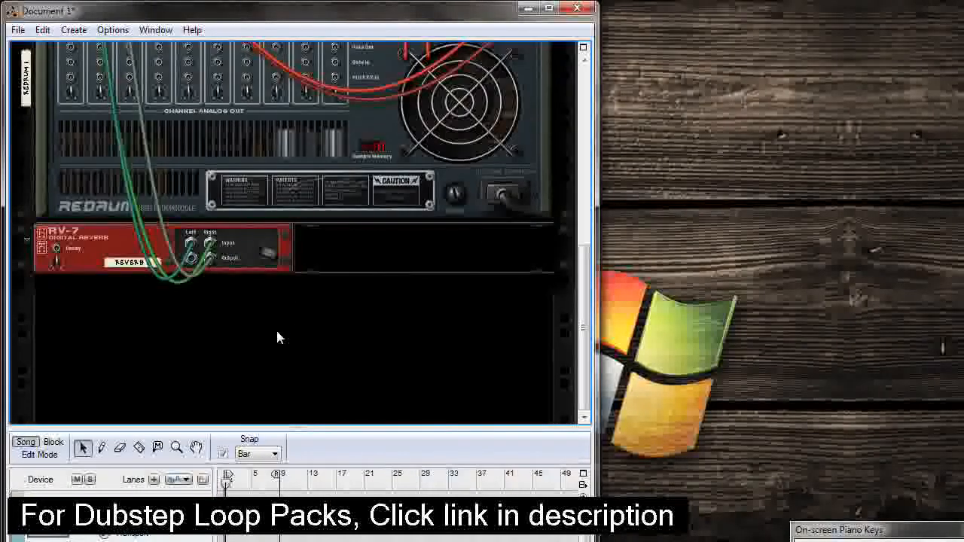
right_click(276, 327)
left_click(328, 523)
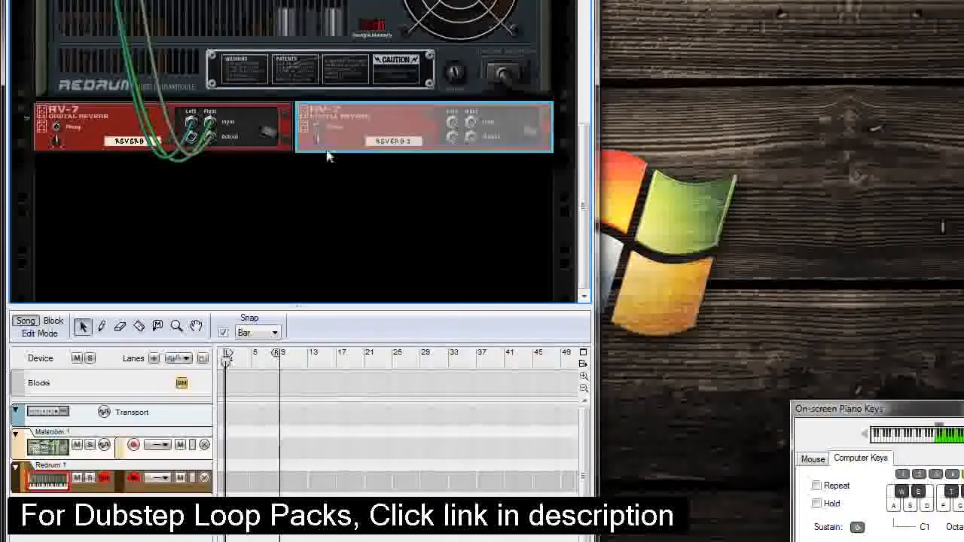
Step: Cable Redrum channel 5's audio output into the second RV-7's left and right inputs
scroll(480, 200, "up", 4)
key("Tab")
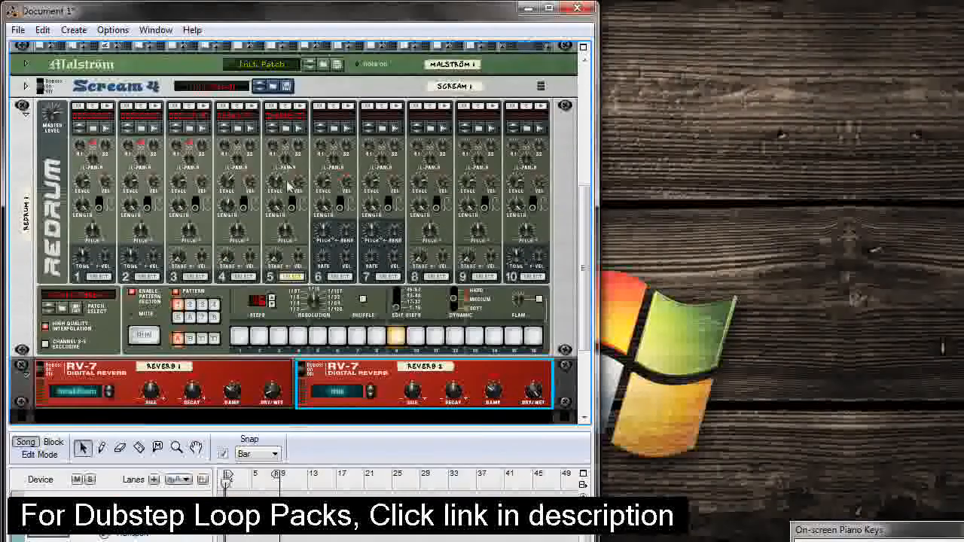
key("Tab")
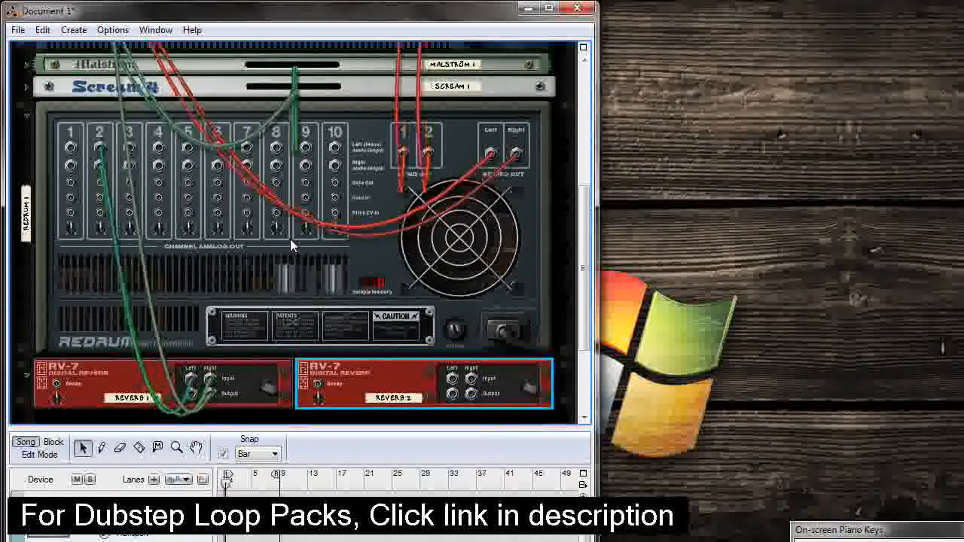
left_click_drag(191, 153, 452, 397)
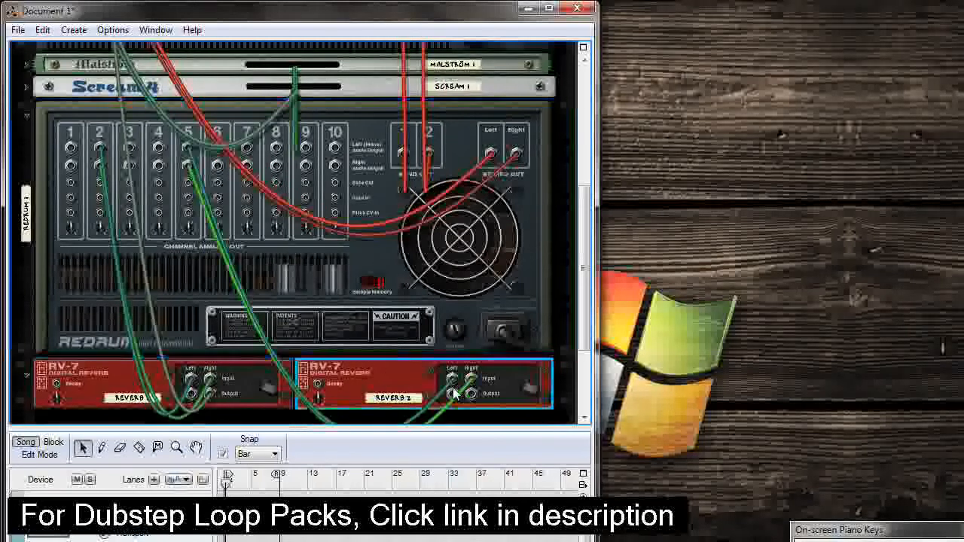
Step: Cable the second RV-7's output into the mixer's channel 4 audio input and flip the rack back to the front
scroll(133, 174, "up", 8)
left_click_drag(132, 174, 119, 153)
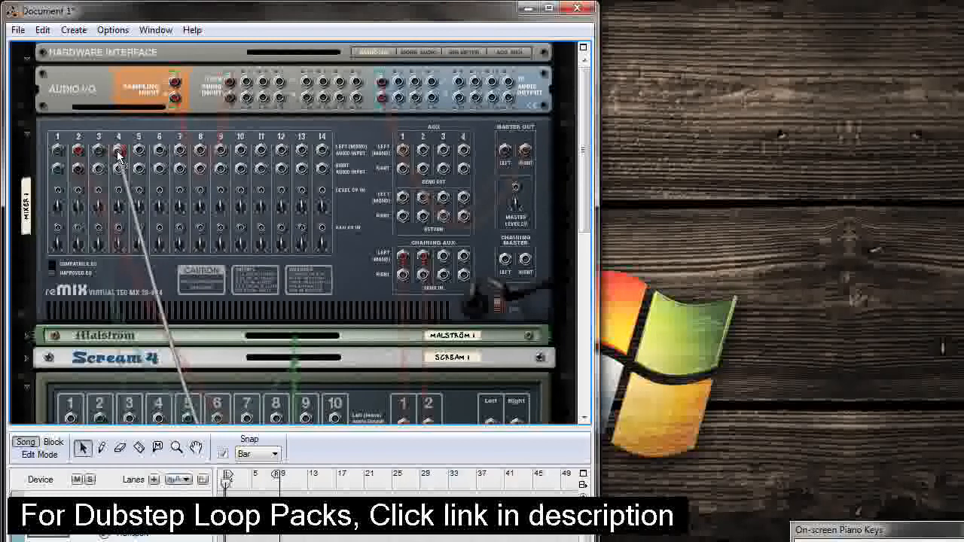
key("Tab")
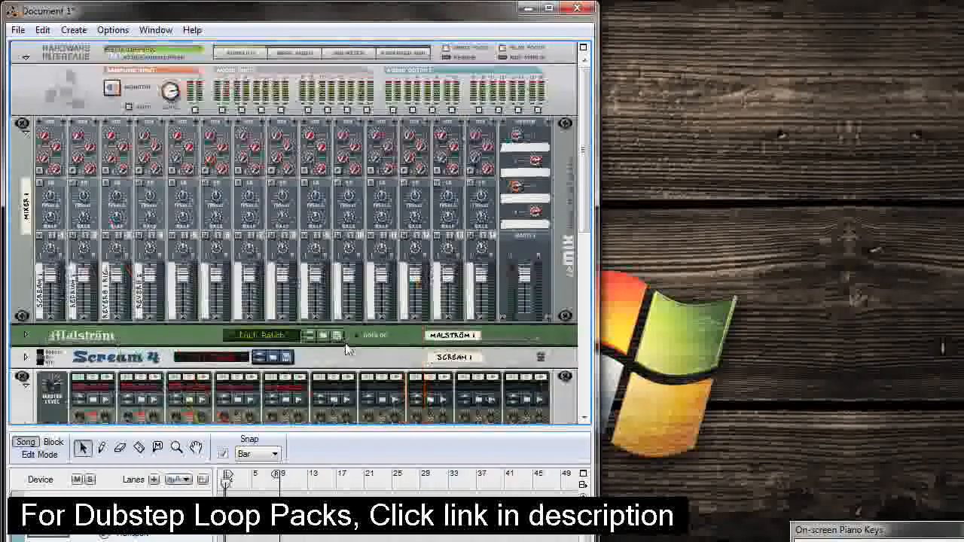
Step: With the pattern running, lower Reverb 2's Dry/Wet to about 70 and set its algorithm to Medium Room, and stop playback
scroll(354, 354, "down", 7)
scroll(354, 356, "down", 5)
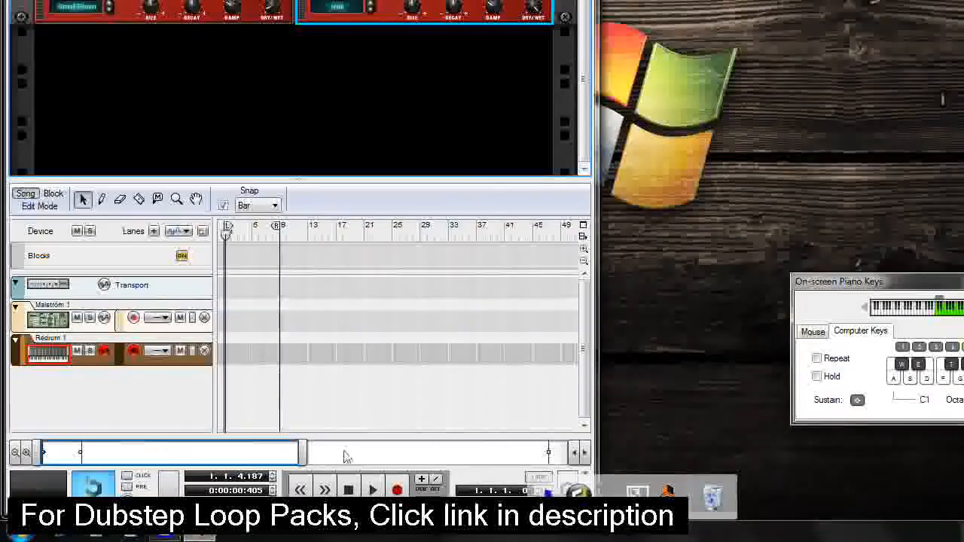
scroll(224, 239, "up", 3)
left_click(144, 284)
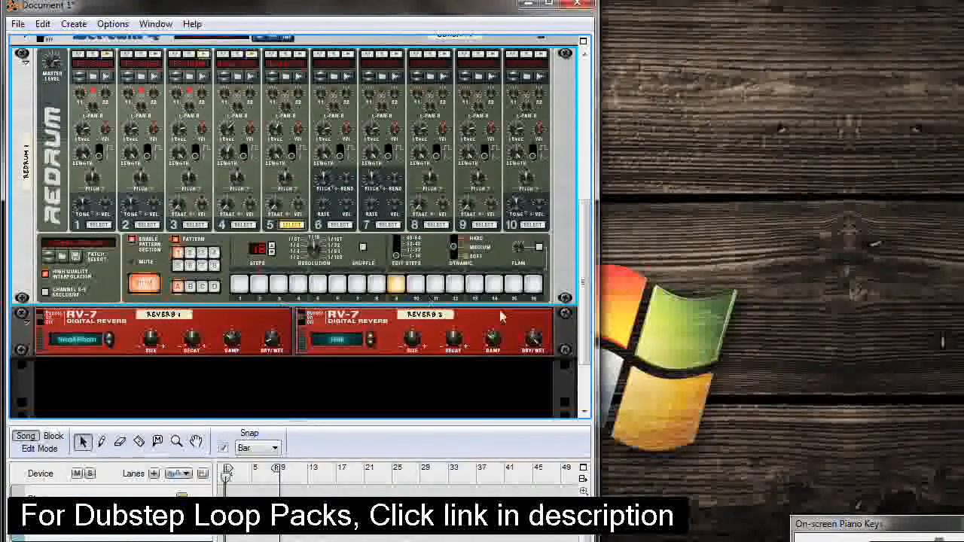
left_click(536, 343)
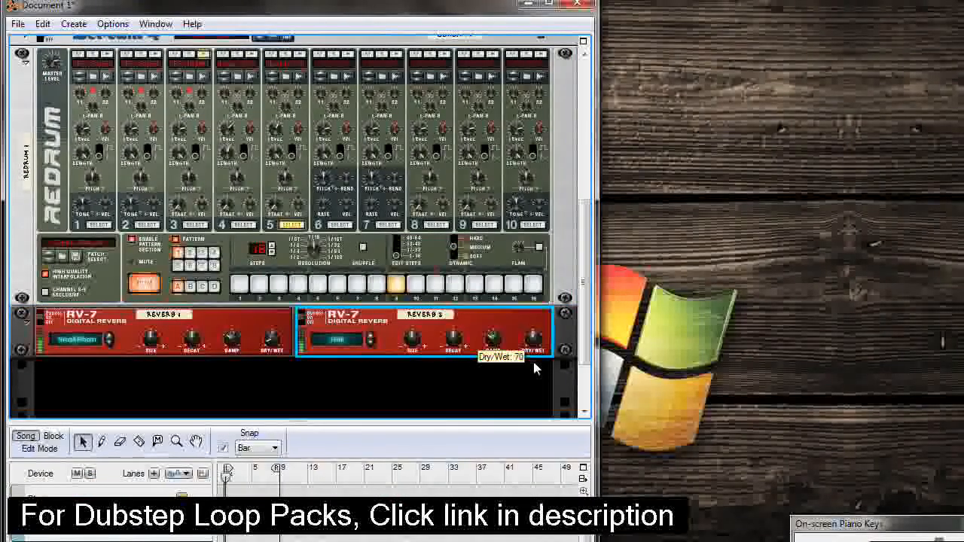
left_click(372, 343)
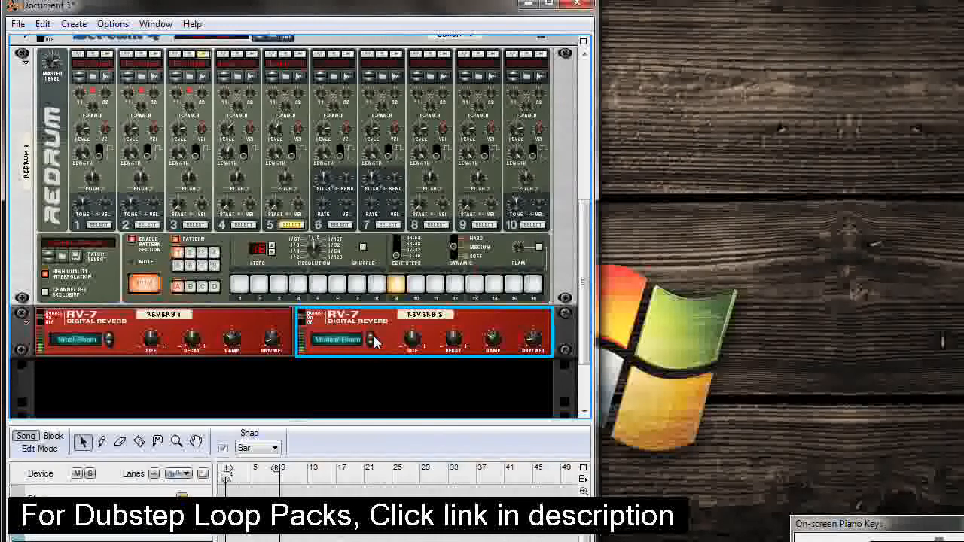
left_click(370, 344)
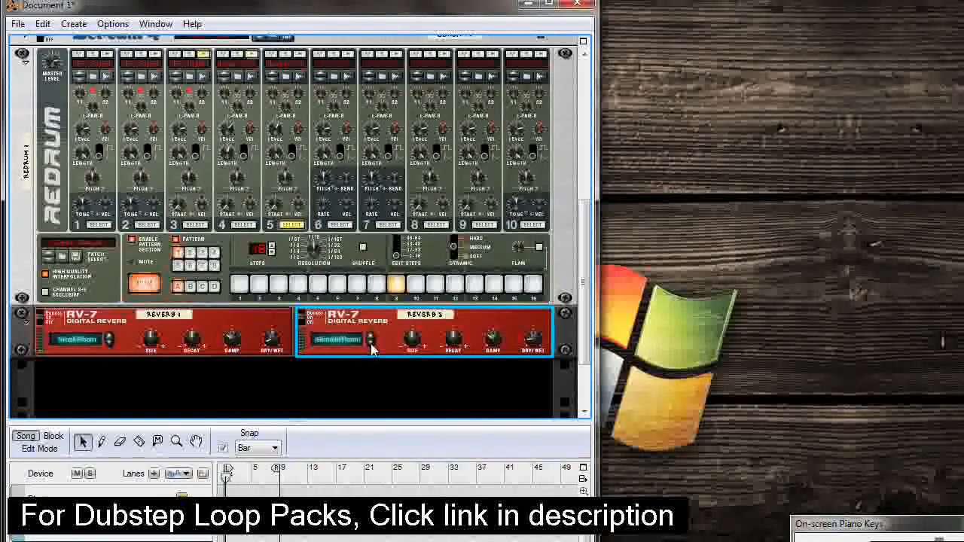
left_click(371, 338)
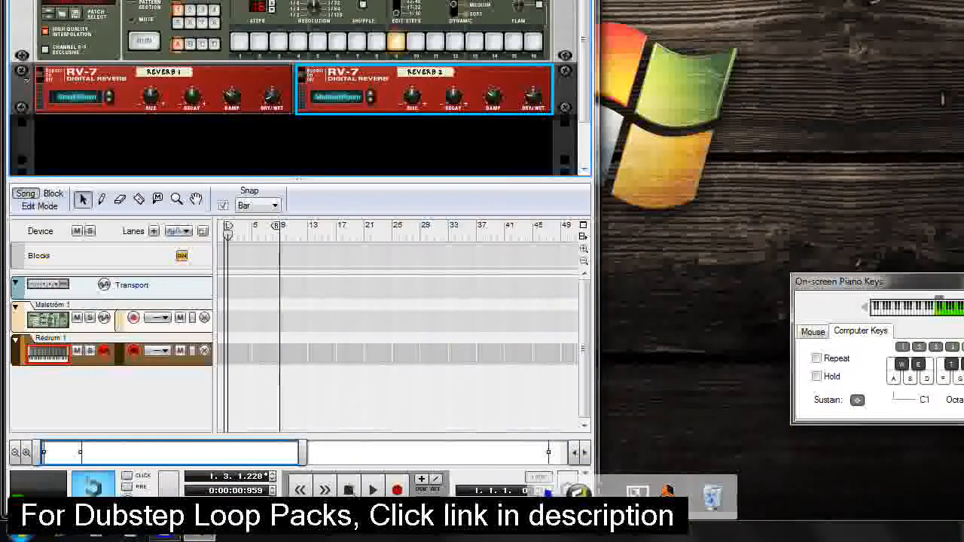
left_click(348, 490)
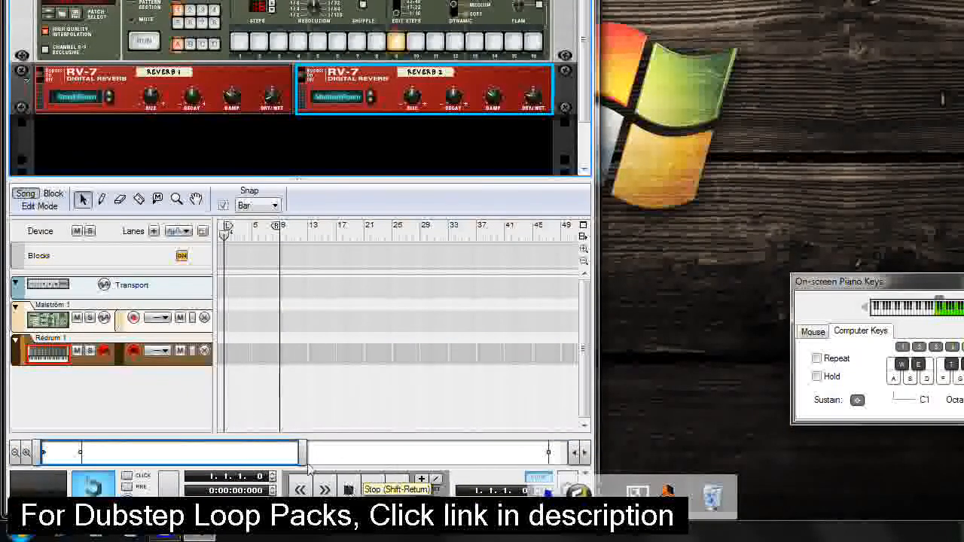
Step: Select the Malström track, start playback and lower mixer channel 1's level to 90
left_click_drag(301, 452, 225, 452)
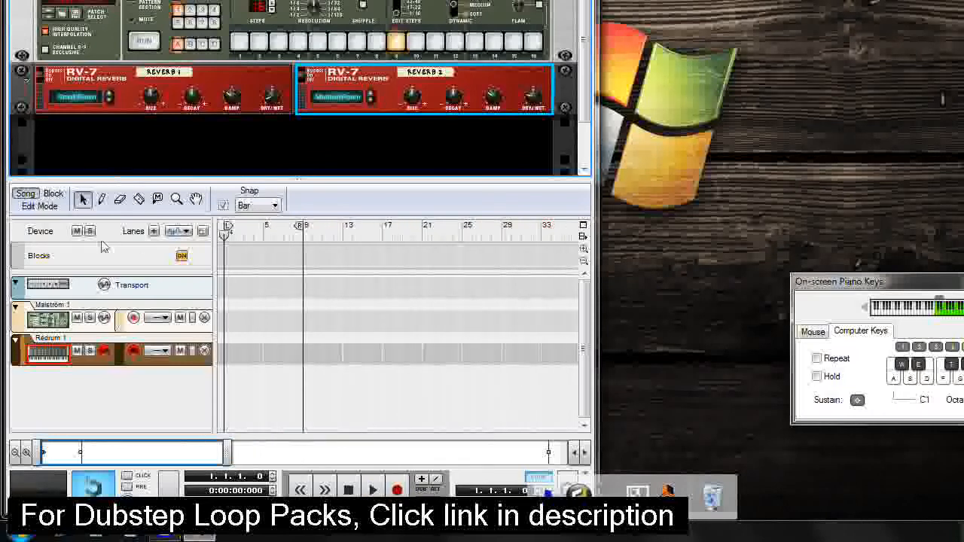
left_click(80, 328)
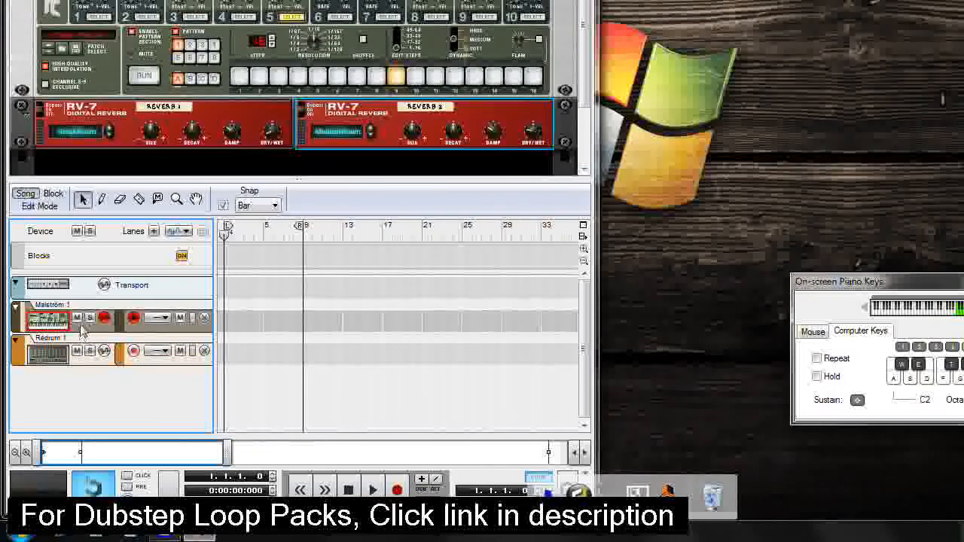
left_click(374, 488)
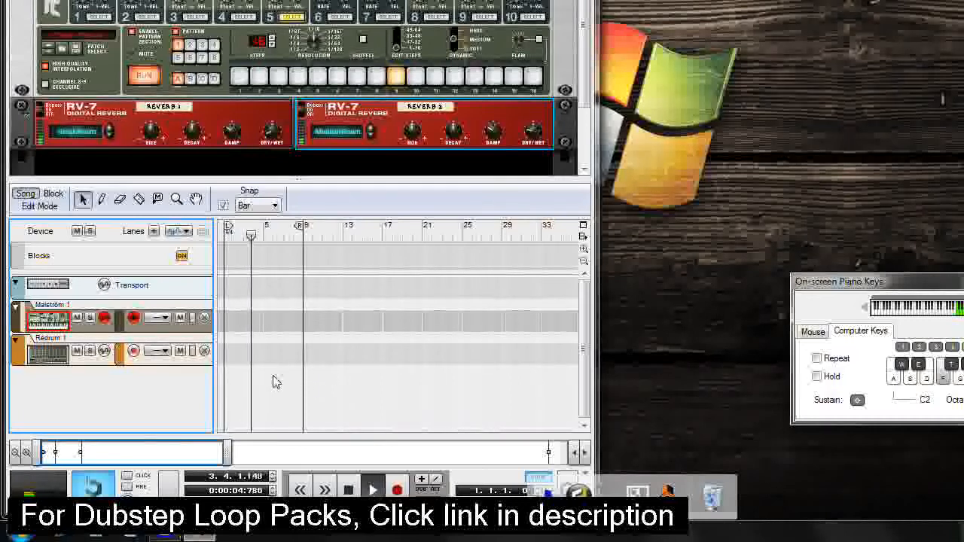
scroll(586, 171, "up", 5)
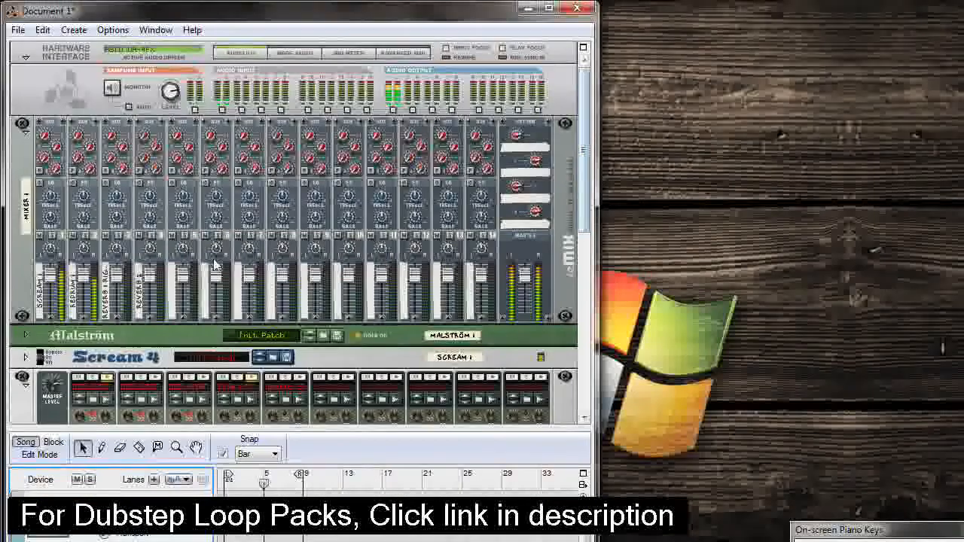
left_click(53, 281)
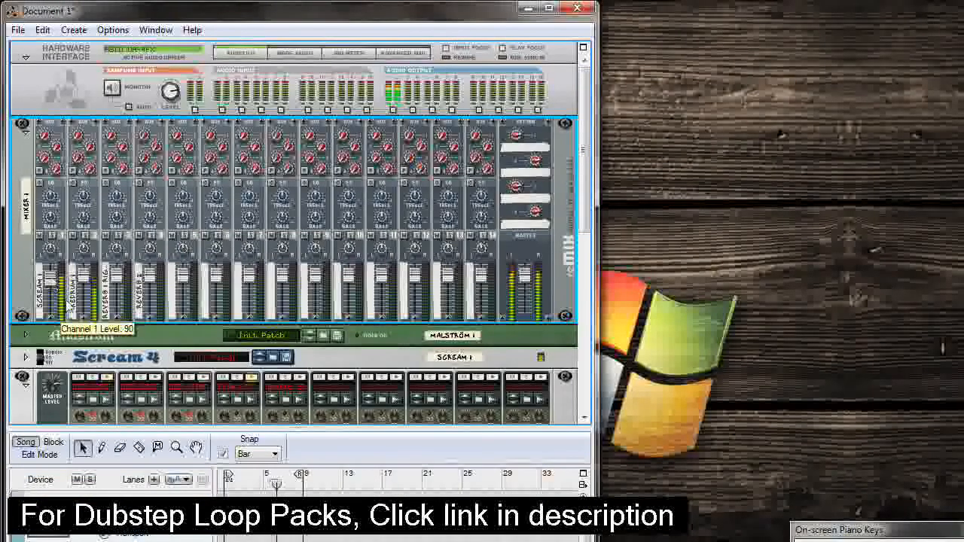
Step: Unfold the Malström and audition different Modulator B rates such as 1/4, finishing at 3/8
left_click(27, 336)
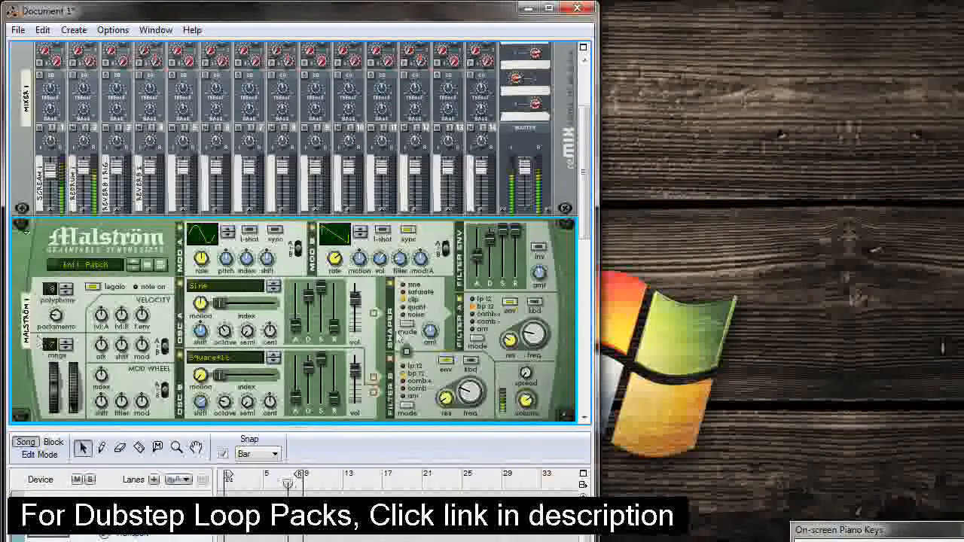
left_click_drag(335, 263, 335, 264)
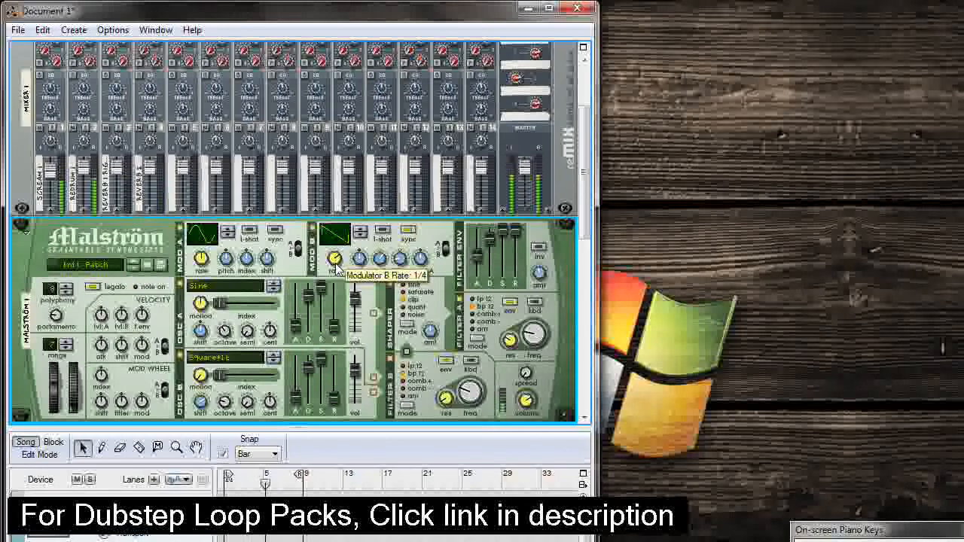
left_click_drag(336, 265, 335, 258)
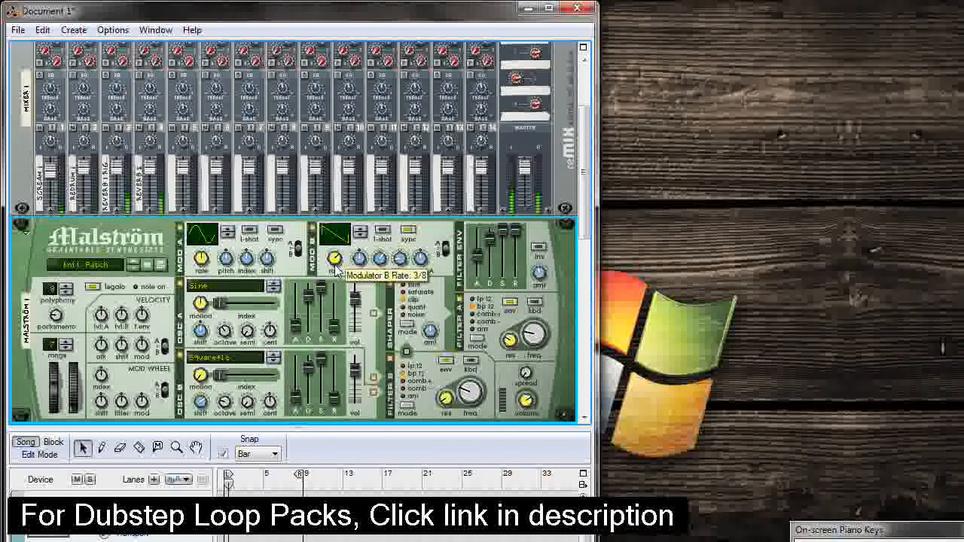
Step: Audition different Modulator B curves on the Malström while playing notes, finishing on the rising ramp
scroll(286, 286, "down", 3)
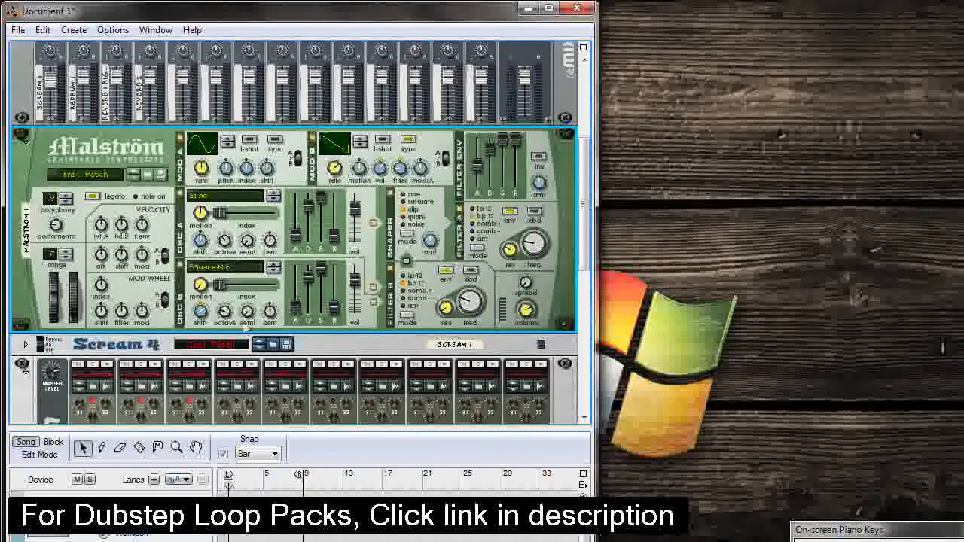
left_click(361, 142)
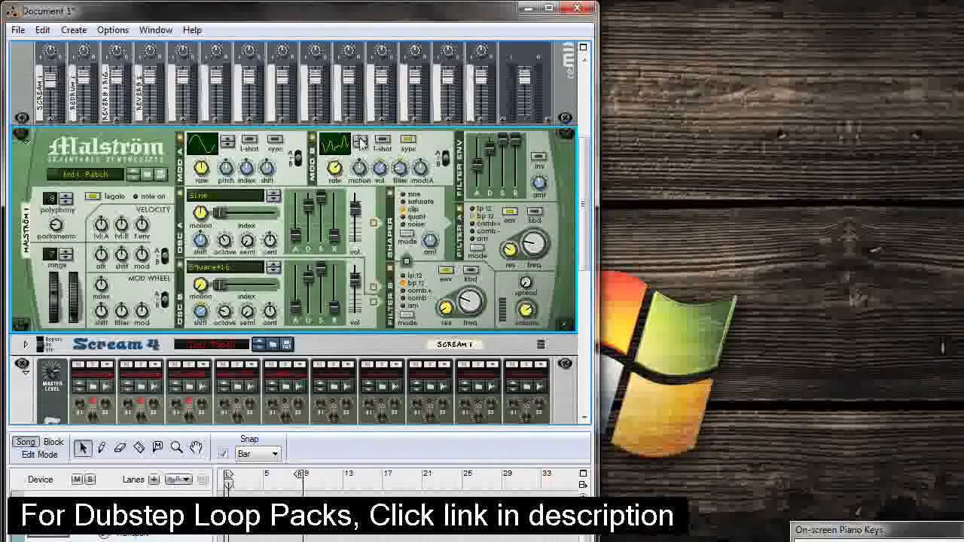
key("z")
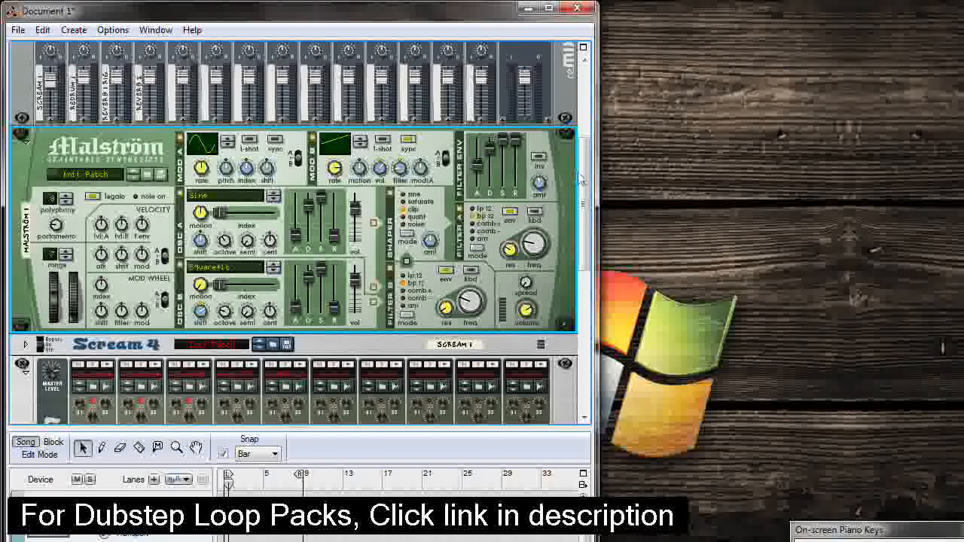
left_click_drag(580, 179, 630, 69)
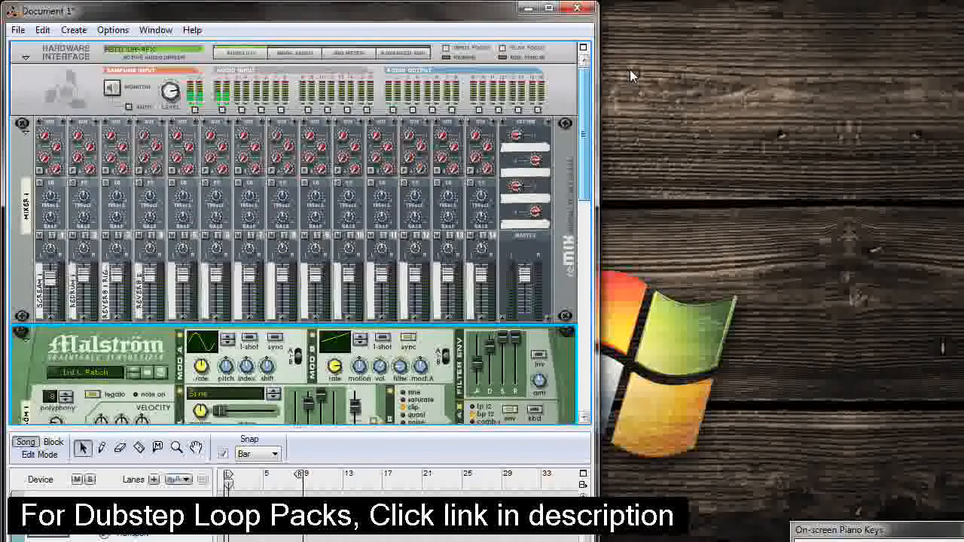
scroll(559, 199, "down", 5)
scroll(558, 195, "up", 3)
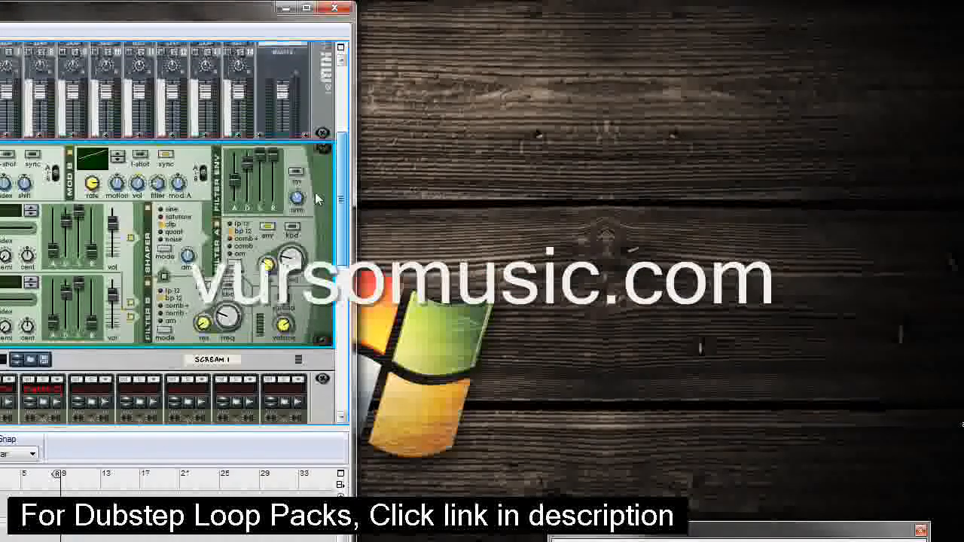
scroll(316, 198, "up", 1)
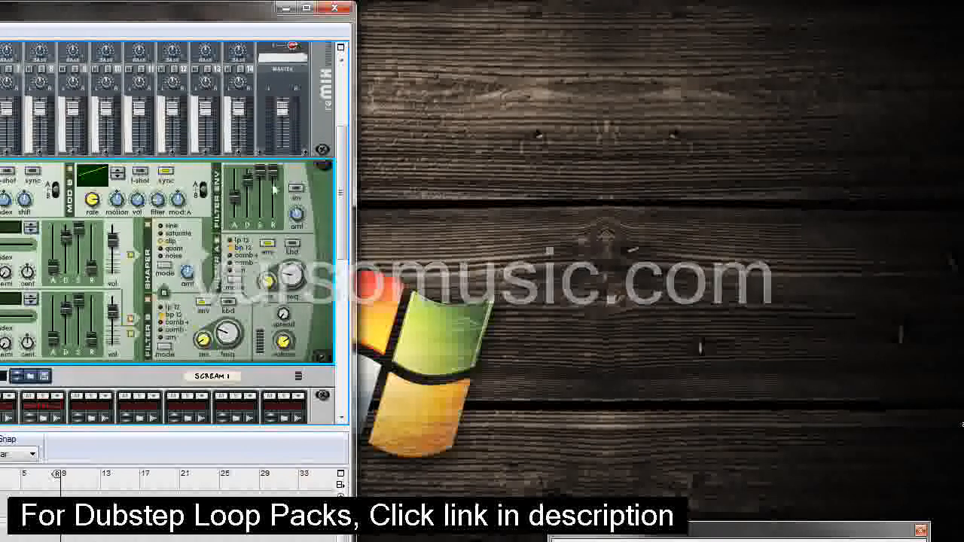